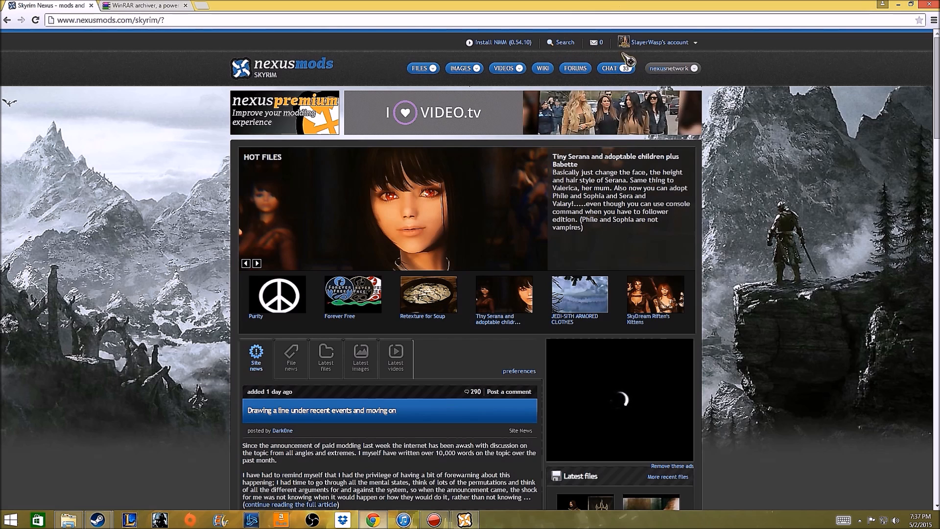
View the Nexus Mod Manager install page and bring up the Nexus Mod Manager window.
{"action": "left_click", "coordinate": [696, 43]}
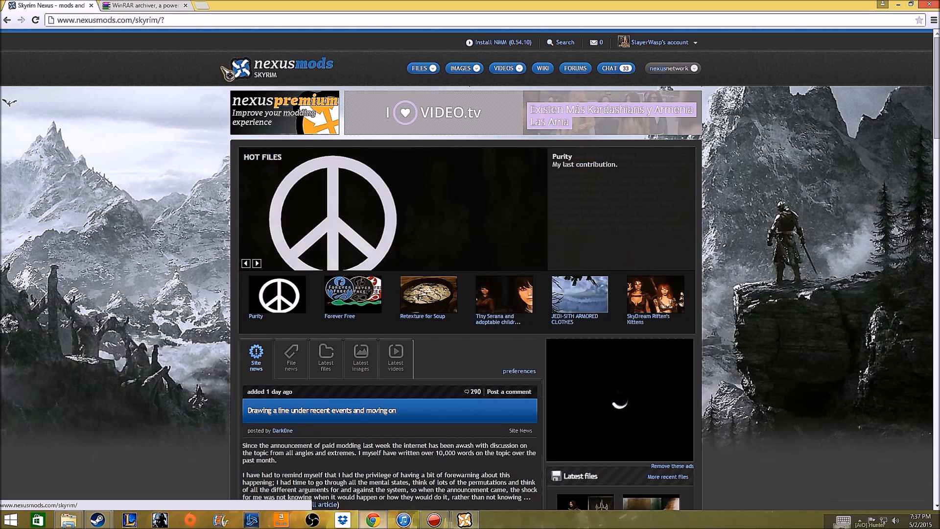
{"action": "left_click", "coordinate": [500, 44]}
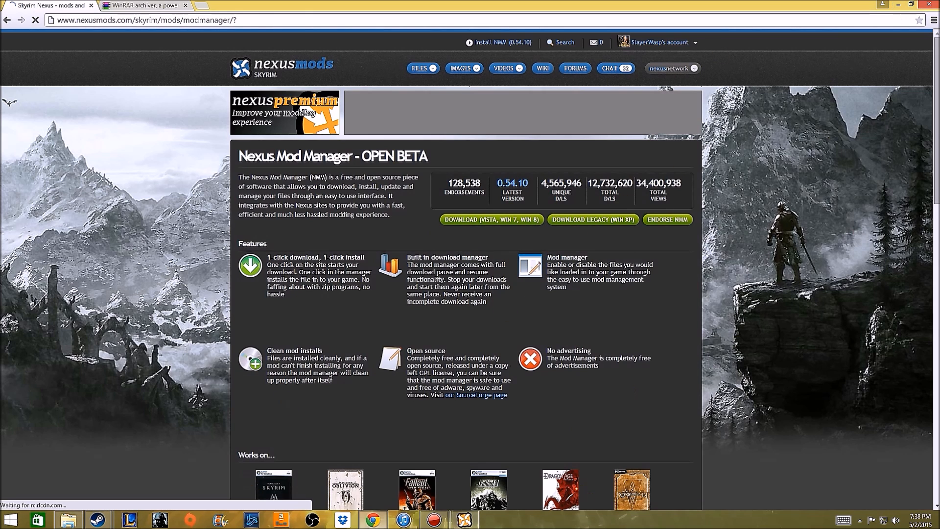
{"action": "left_click", "coordinate": [464, 520]}
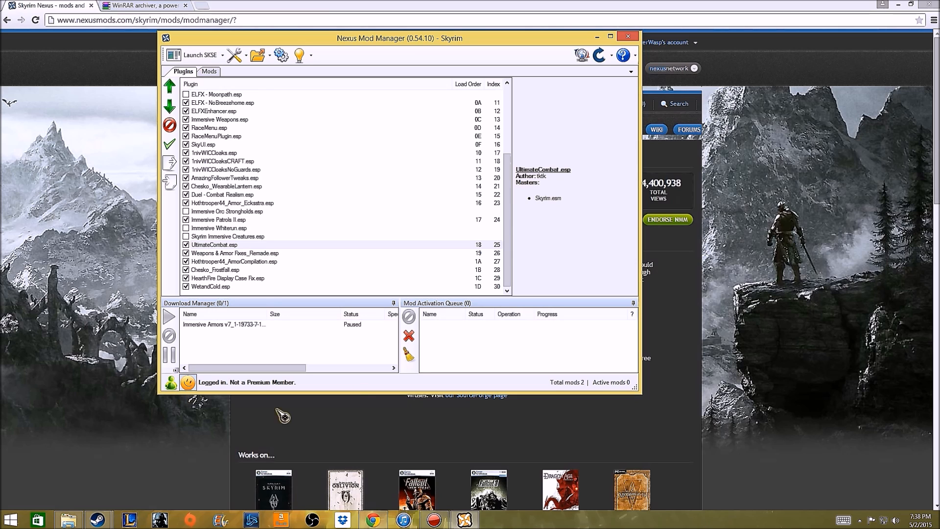
Return to the browser and open the SkyUI mod page from the site's top files list.
{"action": "left_click", "coordinate": [682, 7]}
{"action": "left_click", "coordinate": [420, 68]}
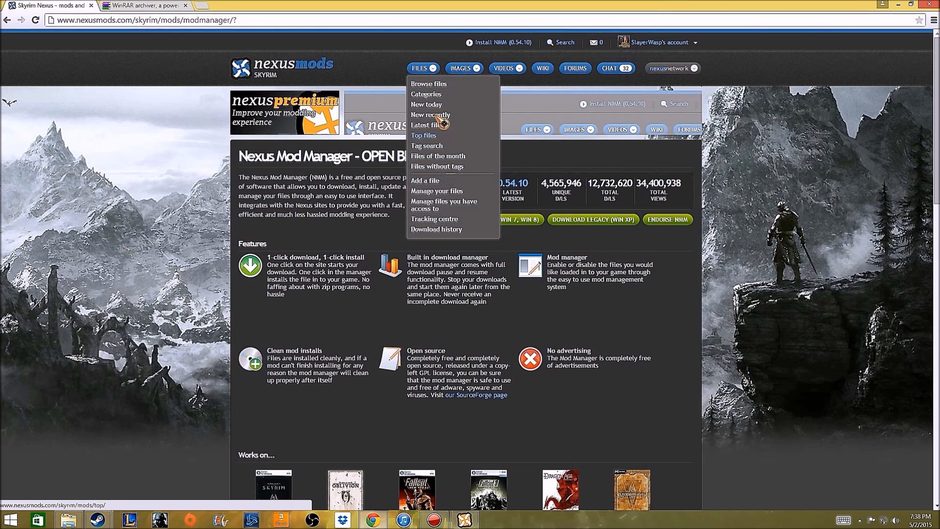
{"action": "left_click", "coordinate": [434, 137]}
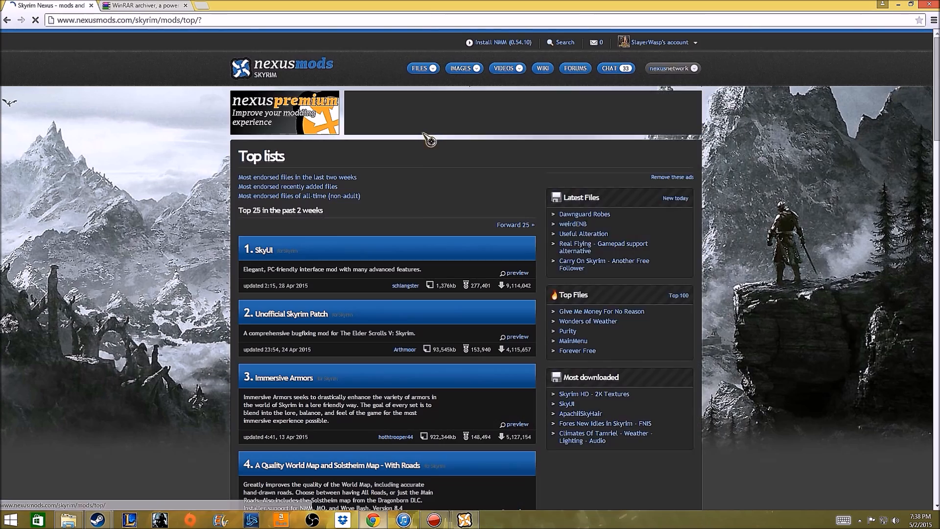
{"action": "left_click", "coordinate": [383, 255]}
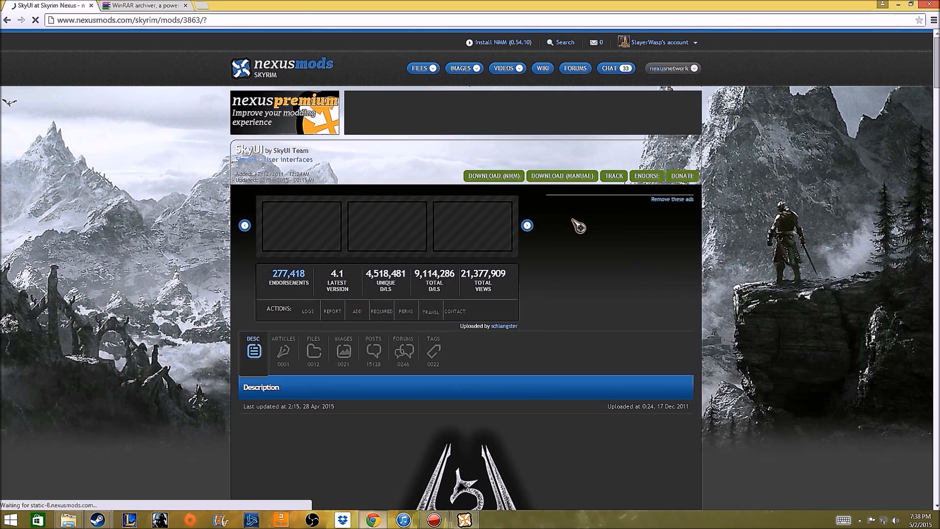
{"action": "left_click", "coordinate": [490, 177]}
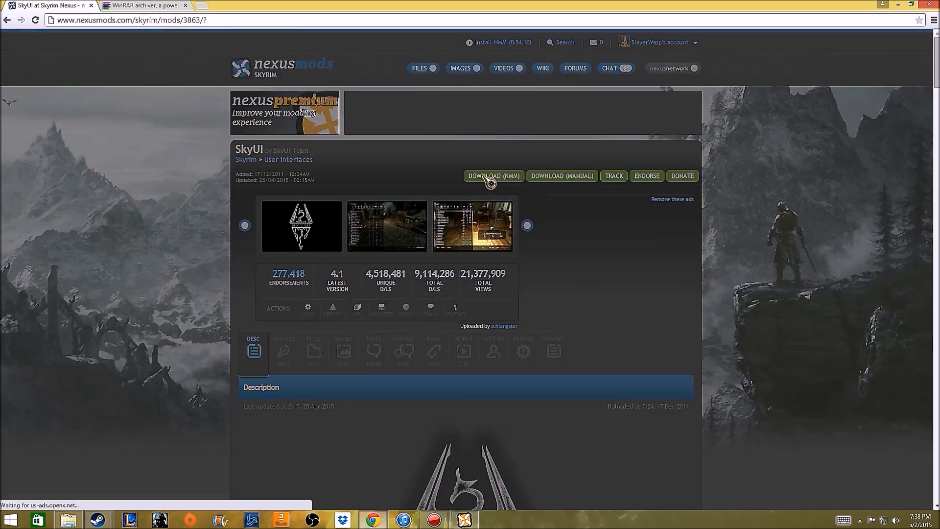
{"action": "left_click", "coordinate": [463, 520]}
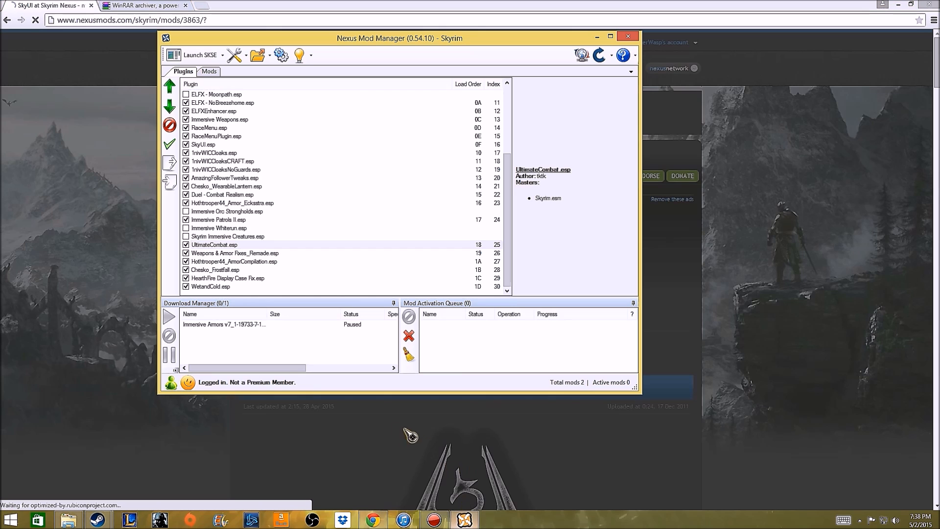
{"action": "left_click", "coordinate": [538, 8]}
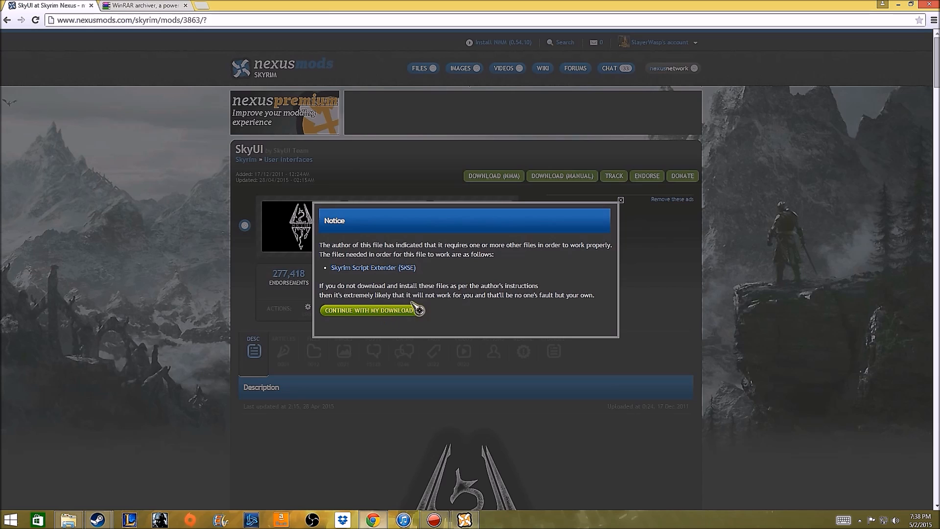
{"action": "left_click", "coordinate": [622, 201]}
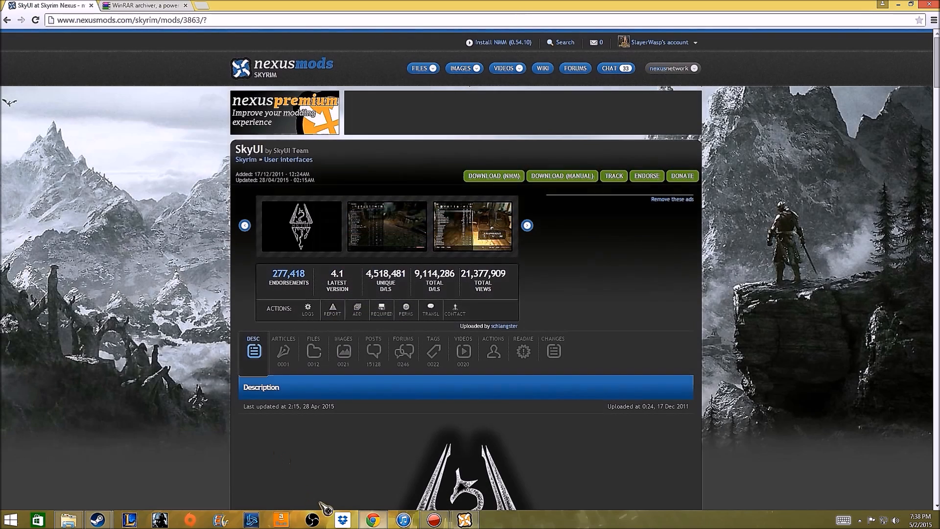
Switch to Nexus Mod Manager, view its list of mods and return to the plugin list.
{"action": "left_click", "coordinate": [464, 520]}
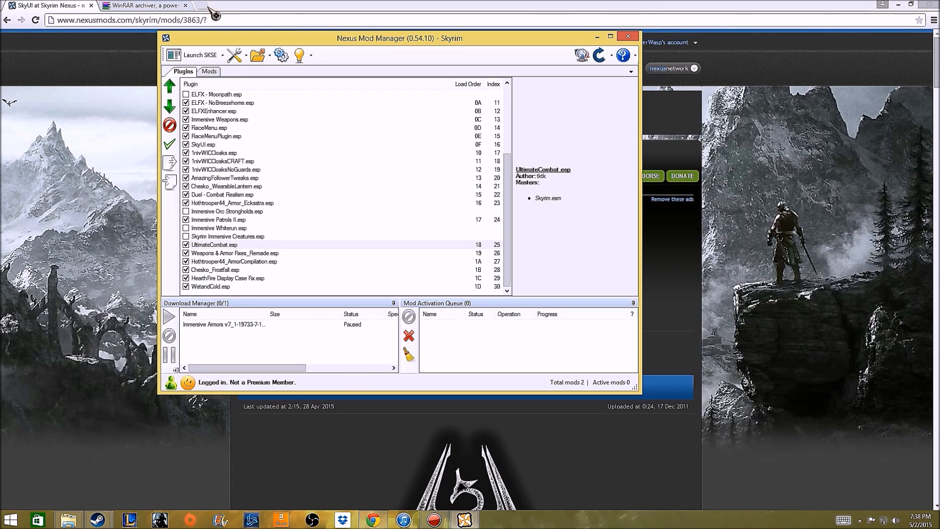
{"action": "left_click", "coordinate": [210, 72]}
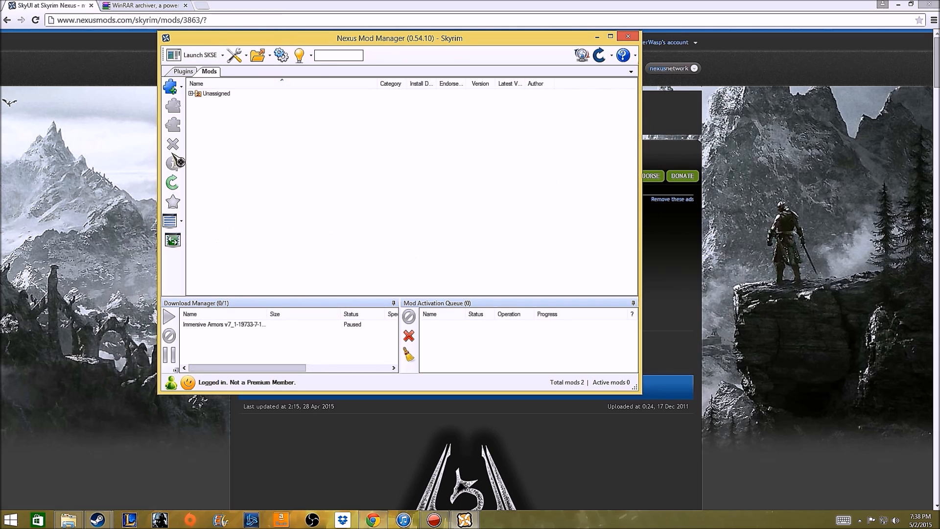
{"action": "left_click", "coordinate": [184, 72]}
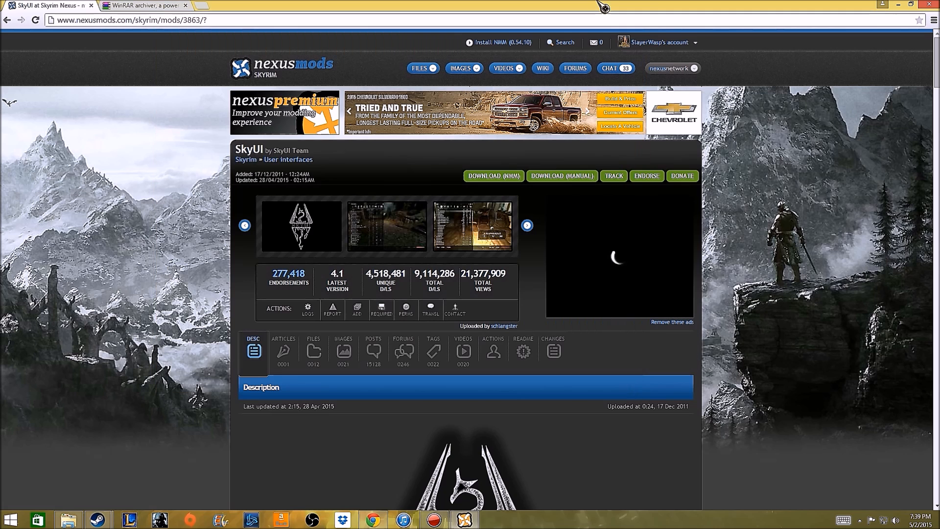
Examine the plugin load order in Nexus Mod Manager and view the details of 1nivWICCloaksCRAFT.esp.
{"action": "mouse_move", "coordinate": [452, 522]}
{"action": "left_click", "coordinate": [434, 493]}
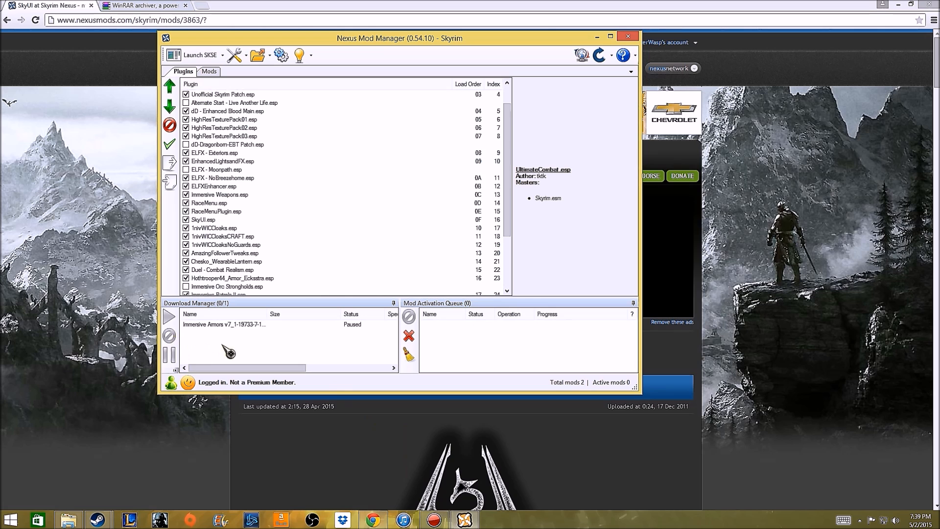
{"action": "left_click_drag", "start_coordinate": [232, 368], "coordinate": [268, 370]}
{"action": "left_click", "coordinate": [245, 236]}
{"action": "scroll", "coordinate": [250, 209], "scroll_direction": "down", "scroll_amount": 2}
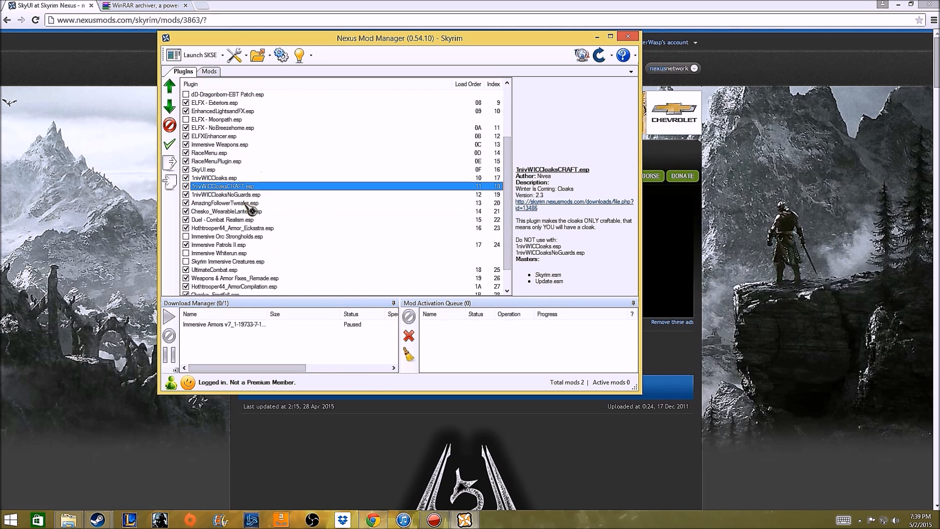
{"action": "scroll", "coordinate": [250, 210], "scroll_direction": "up", "scroll_amount": 3}
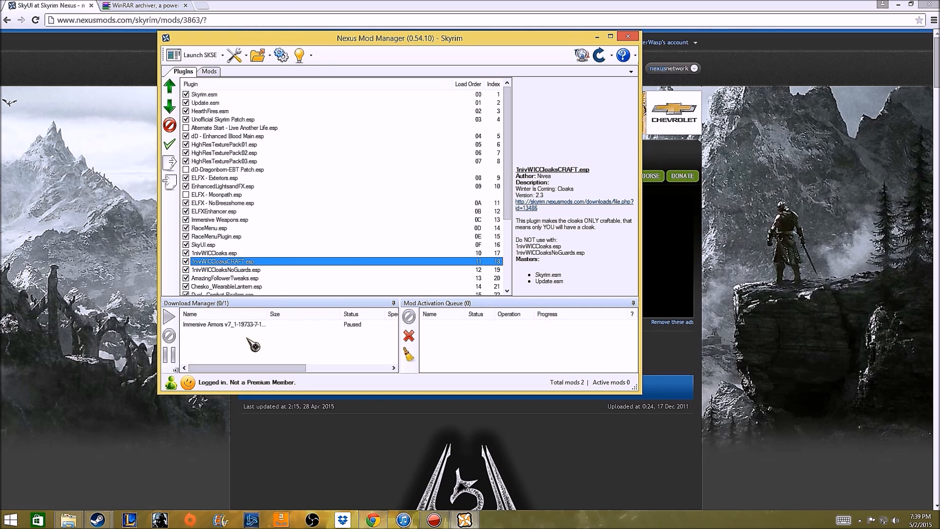
Switch to the browser, view the WinRAR downloads page and close the SkyUI page.
{"action": "left_click", "coordinate": [258, 8]}
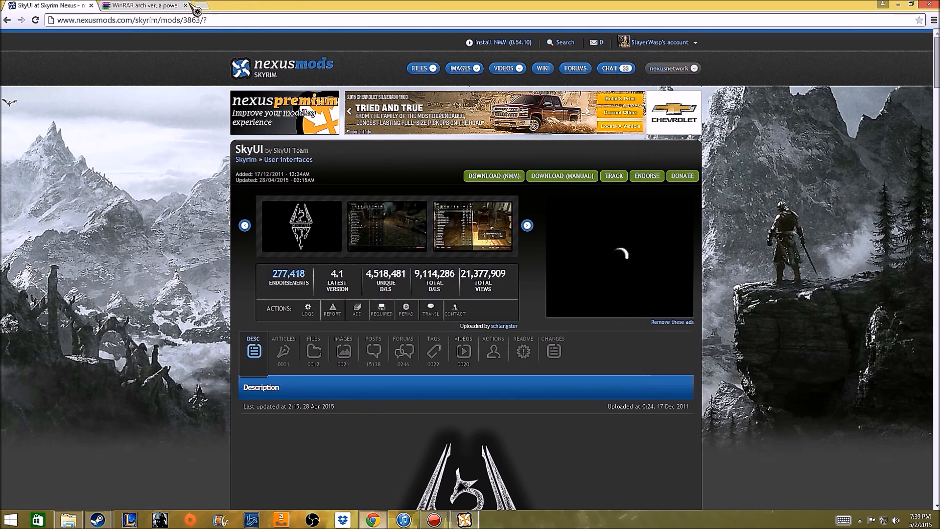
{"action": "left_click", "coordinate": [143, 9]}
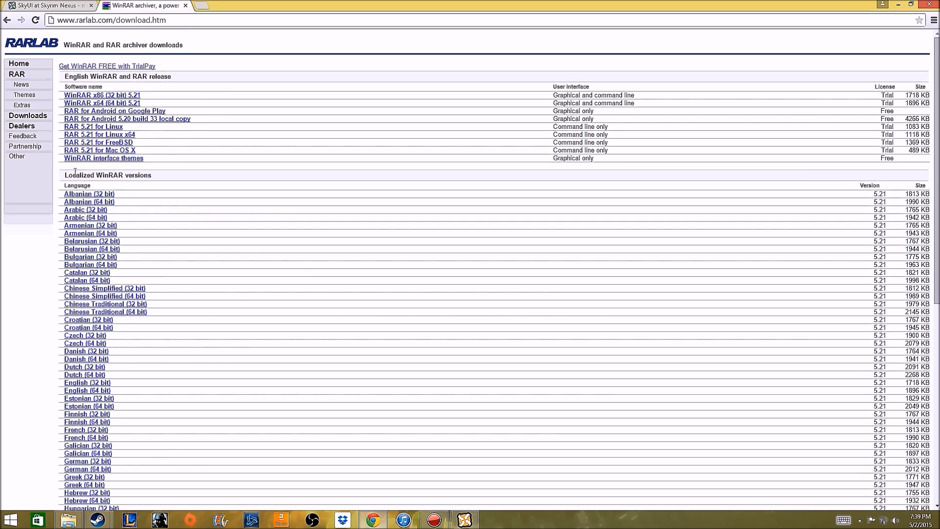
{"action": "left_click", "coordinate": [58, 6]}
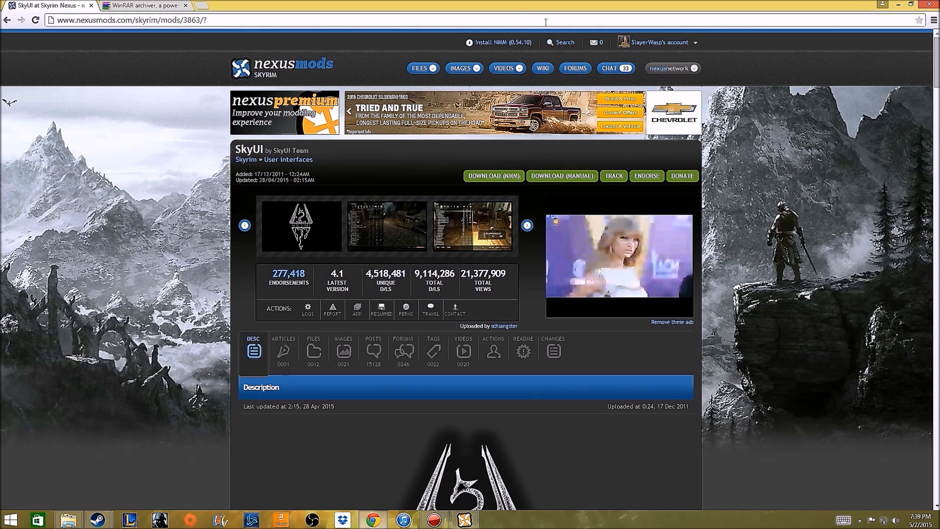
{"action": "left_click", "coordinate": [91, 6]}
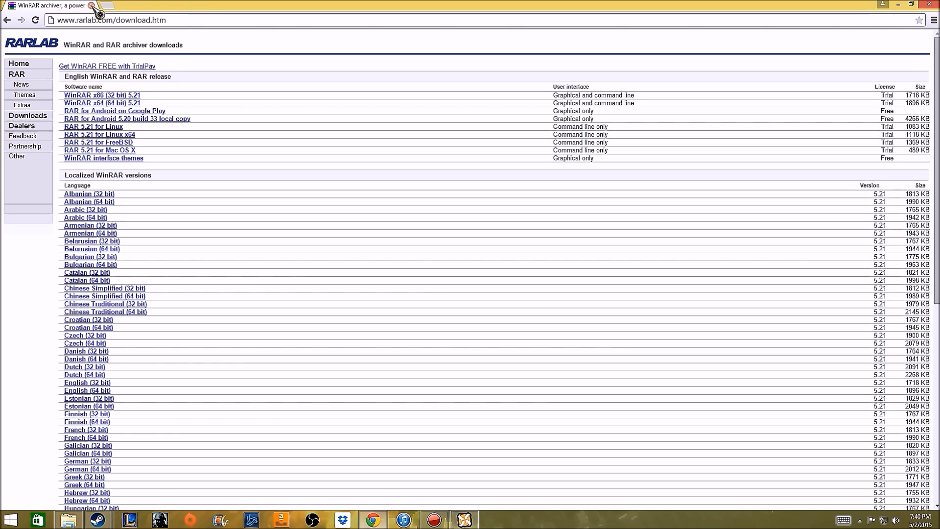
{"action": "left_click", "coordinate": [901, 5]}
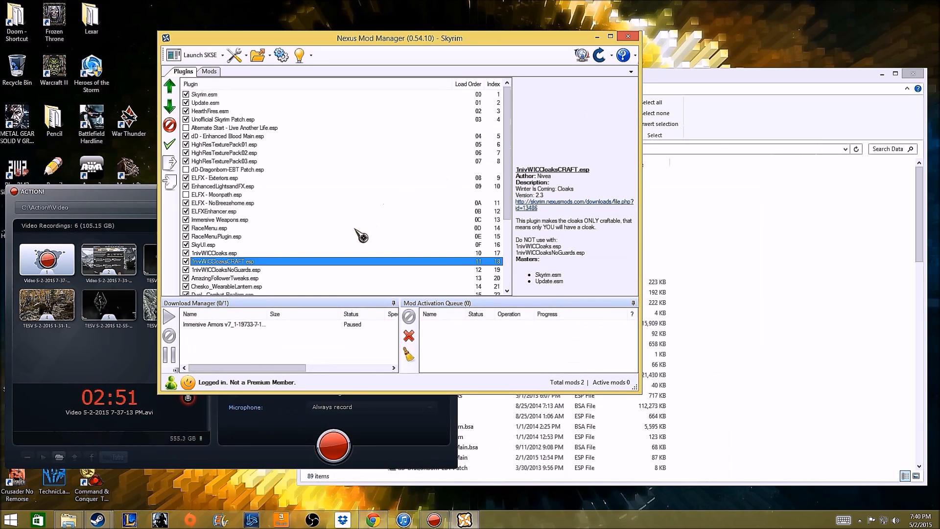
{"action": "left_click", "coordinate": [134, 204]}
{"action": "left_click", "coordinate": [420, 189]}
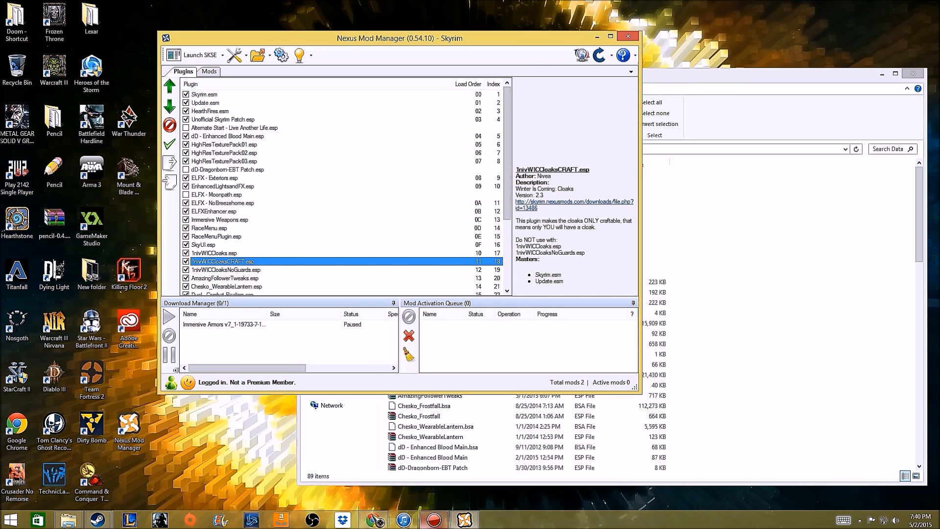
Open the archive Frostfall 2_6 Release-11163-2-6.7z from the browser's download history and minimise the browser.
{"action": "left_click", "coordinate": [373, 519]}
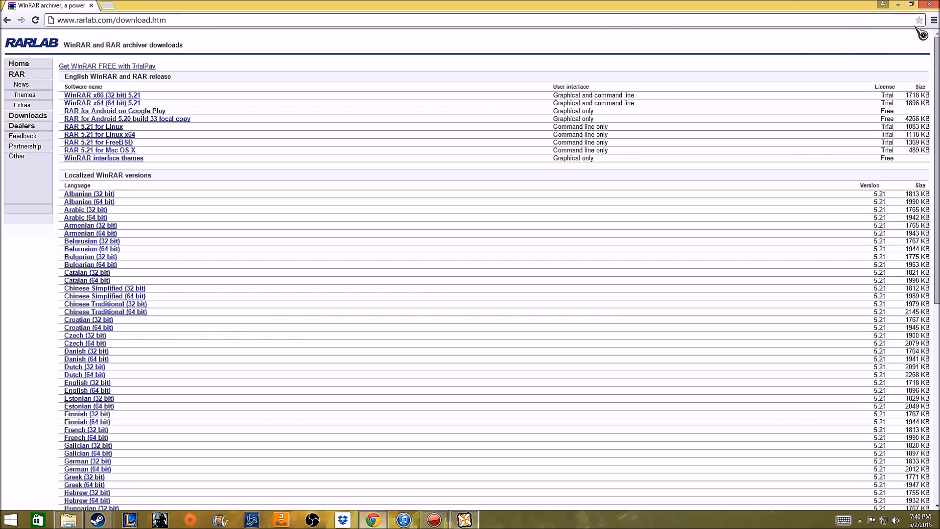
{"action": "left_click", "coordinate": [933, 20]}
{"action": "left_click", "coordinate": [832, 198]}
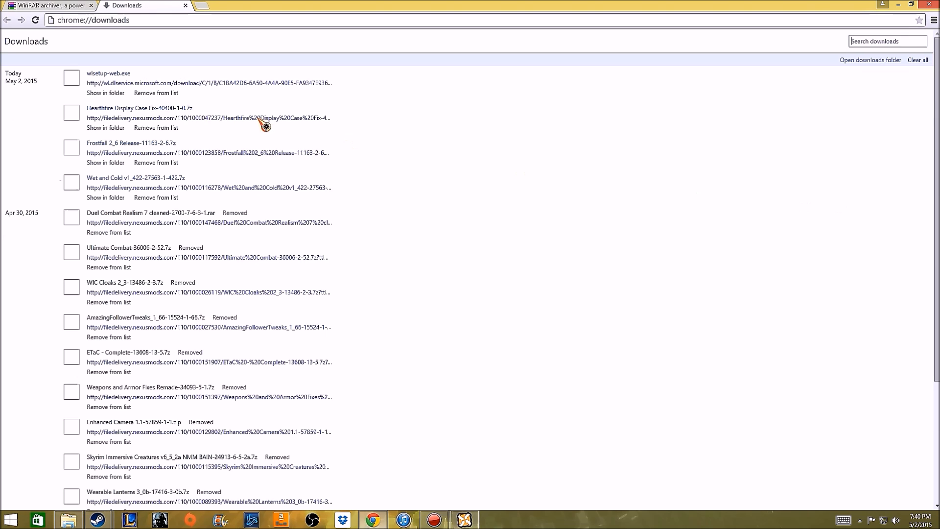
{"action": "left_click", "coordinate": [128, 142]}
{"action": "left_click", "coordinate": [898, 5]}
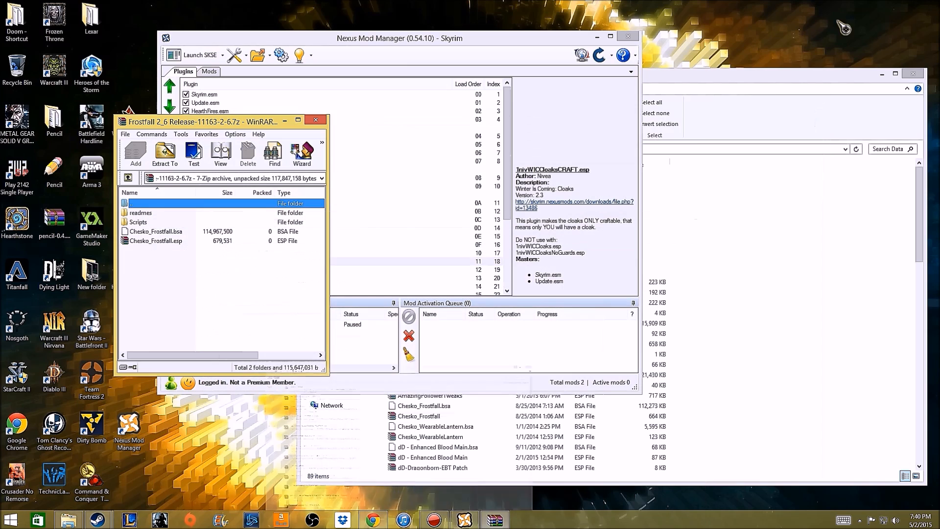
{"action": "left_click", "coordinate": [273, 228]}
{"action": "left_click_drag", "start_coordinate": [145, 296], "coordinate": [153, 216]}
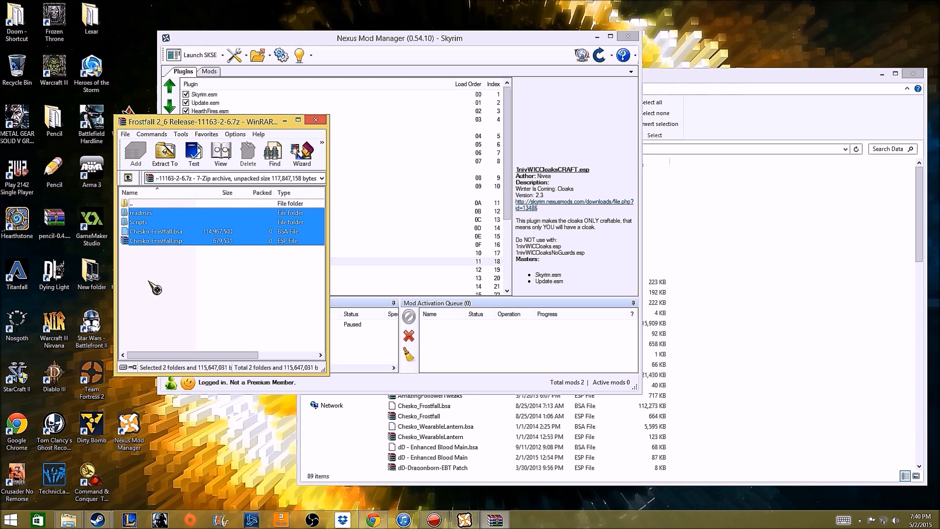
{"action": "left_click", "coordinate": [162, 268]}
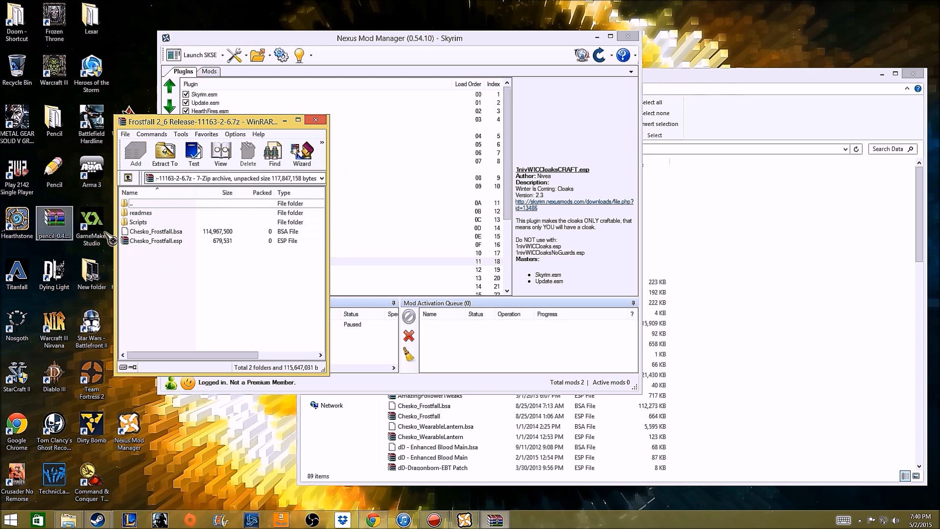
{"action": "left_click_drag", "start_coordinate": [141, 253], "coordinate": [155, 221]}
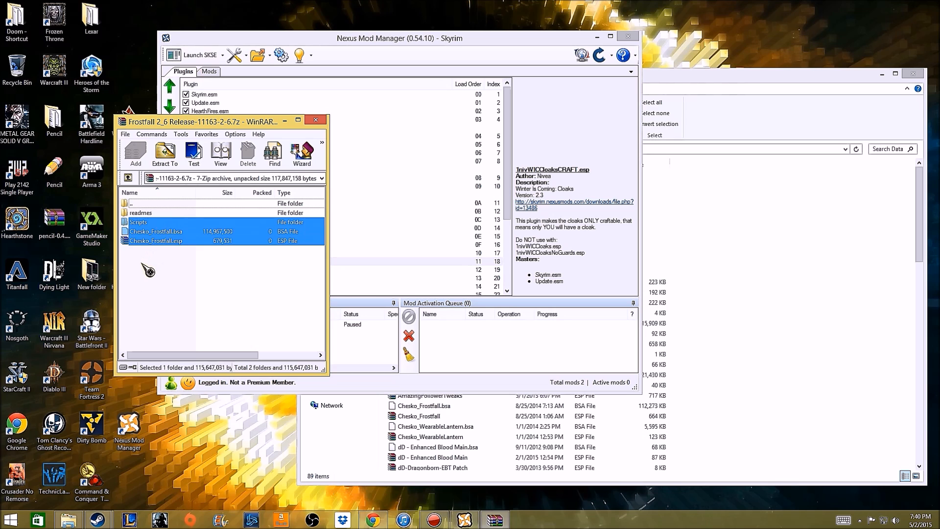
{"action": "left_click", "coordinate": [142, 262]}
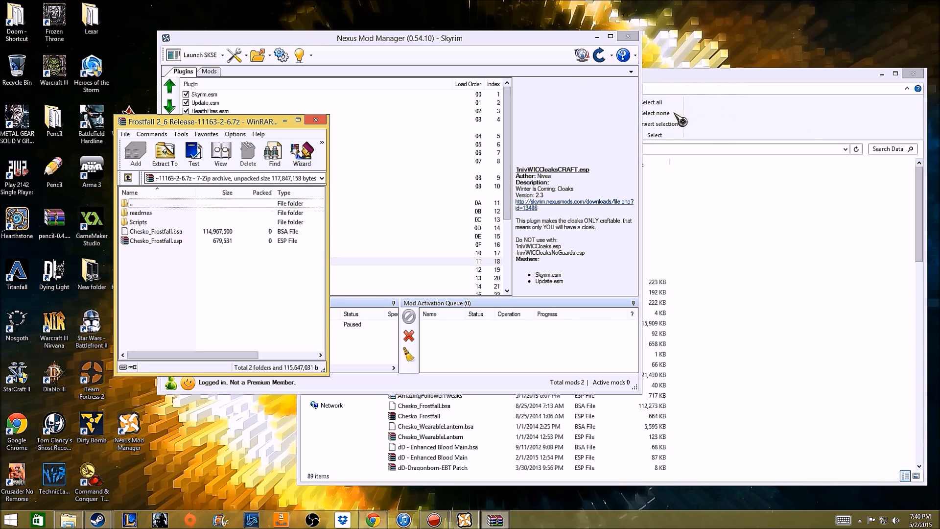
Switch to File Explorer and open the New Volume (K:) drive from This PC.
{"action": "left_click", "coordinate": [704, 86]}
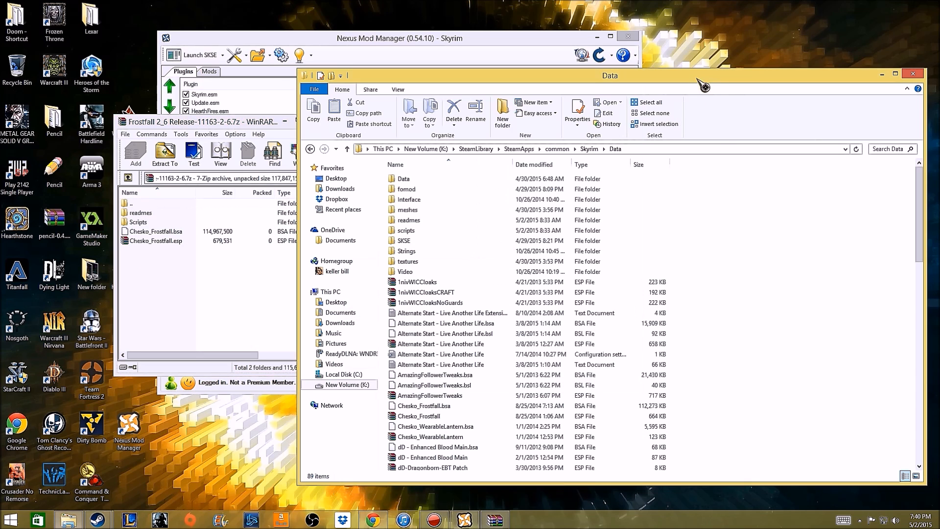
{"action": "left_click", "coordinate": [330, 292]}
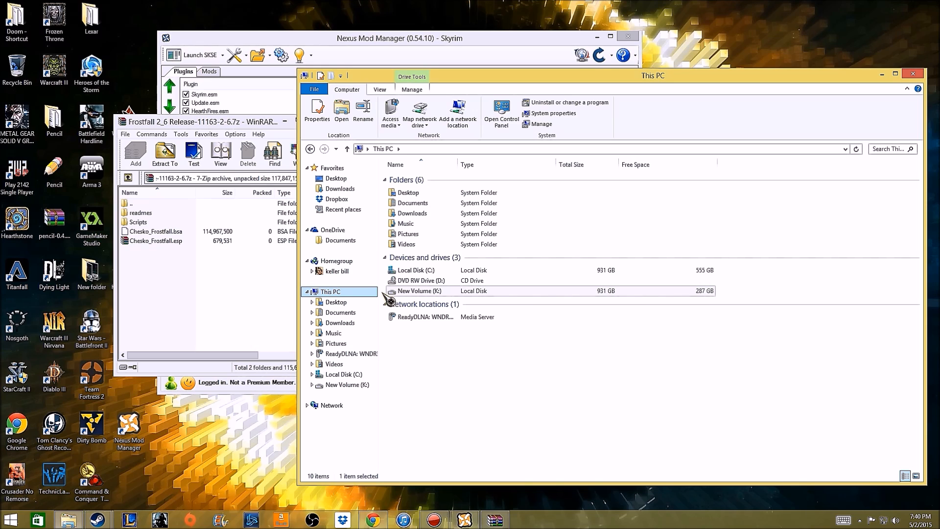
{"action": "left_click", "coordinate": [396, 272]}
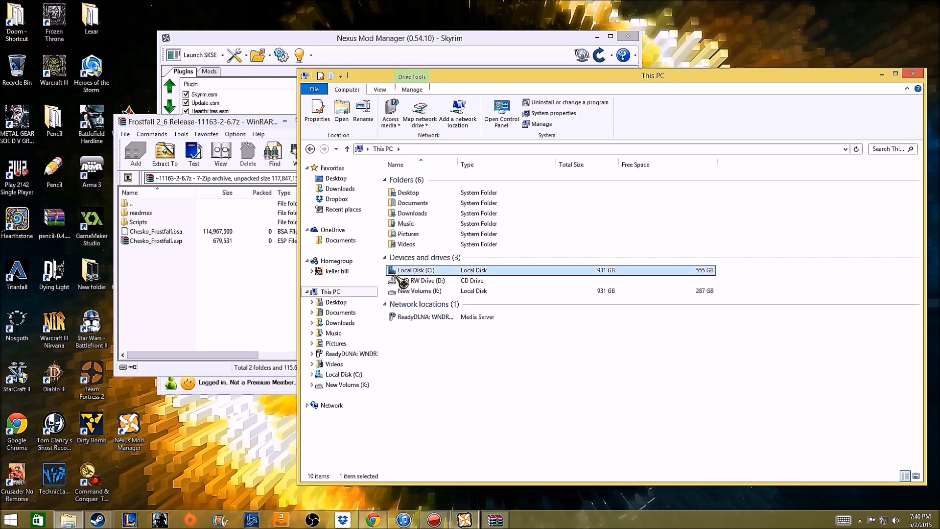
{"action": "double_click", "coordinate": [471, 292]}
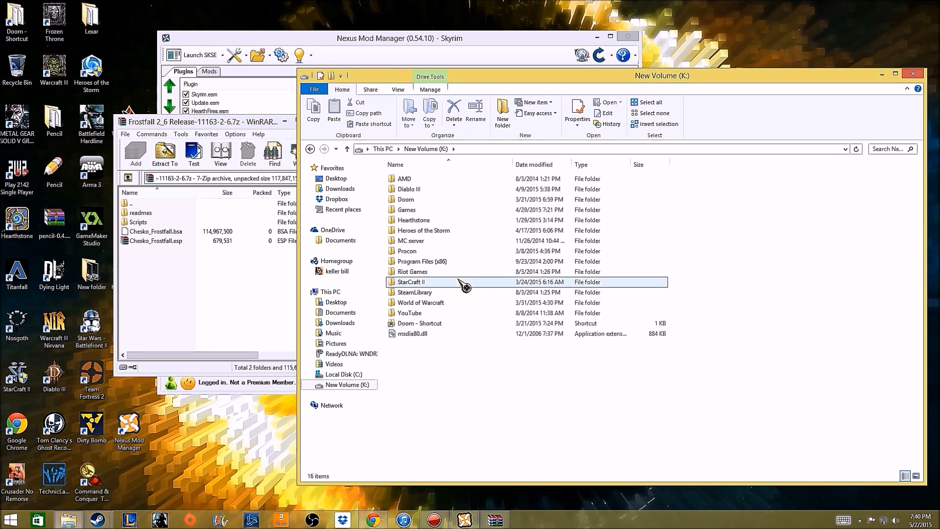
Look into the Program Files (x86) folder on drive K: and return to the drive's root.
{"action": "double_click", "coordinate": [448, 263]}
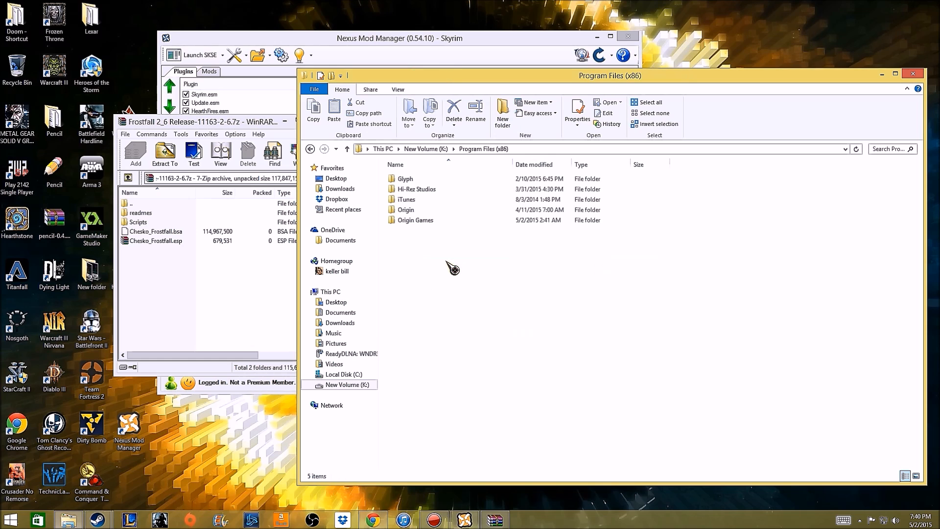
{"action": "left_click_drag", "start_coordinate": [396, 243], "coordinate": [456, 249]}
{"action": "left_click_drag", "start_coordinate": [452, 236], "coordinate": [451, 235]}
{"action": "left_click", "coordinate": [310, 150]}
{"action": "left_click", "coordinate": [448, 430]}
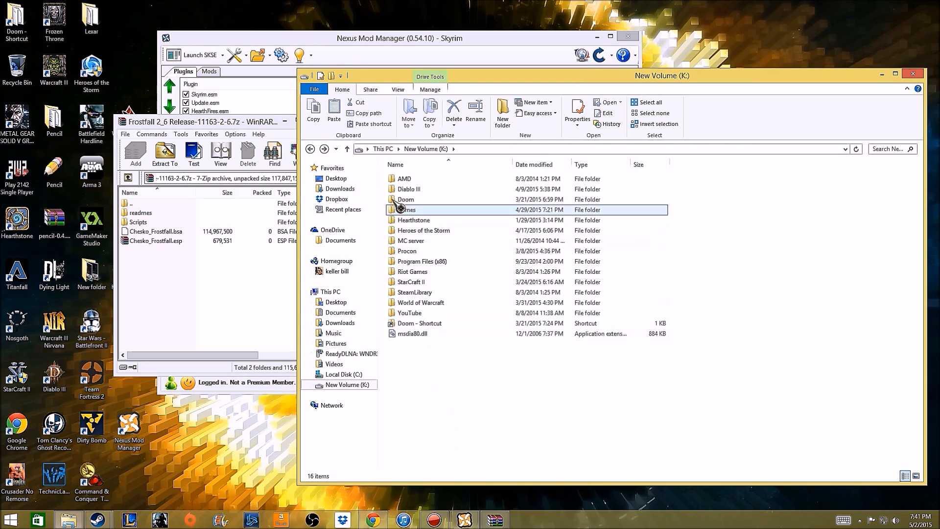
Open the Skyrim game folder on drive K: through SteamLibrary, SteamApps and common, and look over its files.
{"action": "double_click", "coordinate": [415, 293]}
{"action": "left_click", "coordinate": [410, 181]}
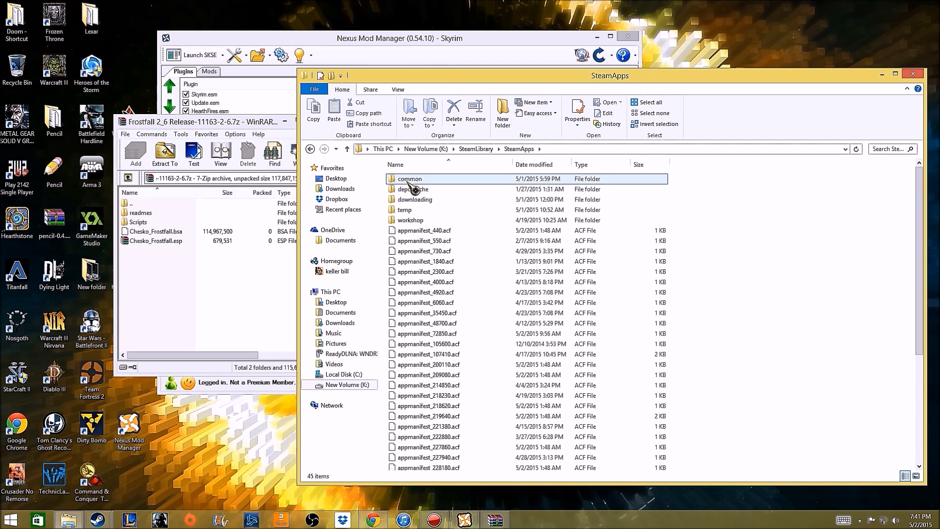
{"action": "double_click", "coordinate": [411, 181]}
{"action": "scroll", "coordinate": [424, 230], "scroll_direction": "down", "scroll_amount": 3}
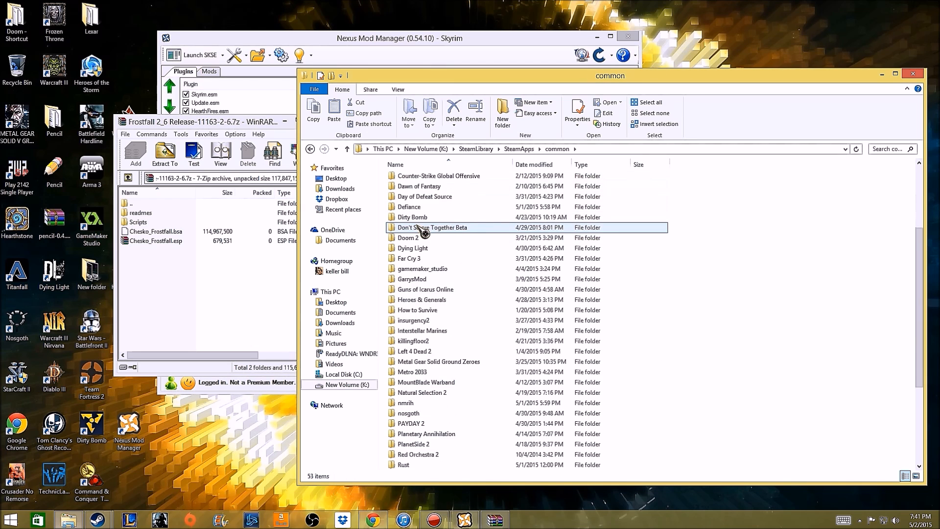
{"action": "scroll", "coordinate": [422, 231], "scroll_direction": "down", "scroll_amount": 5}
{"action": "double_click", "coordinate": [441, 361]}
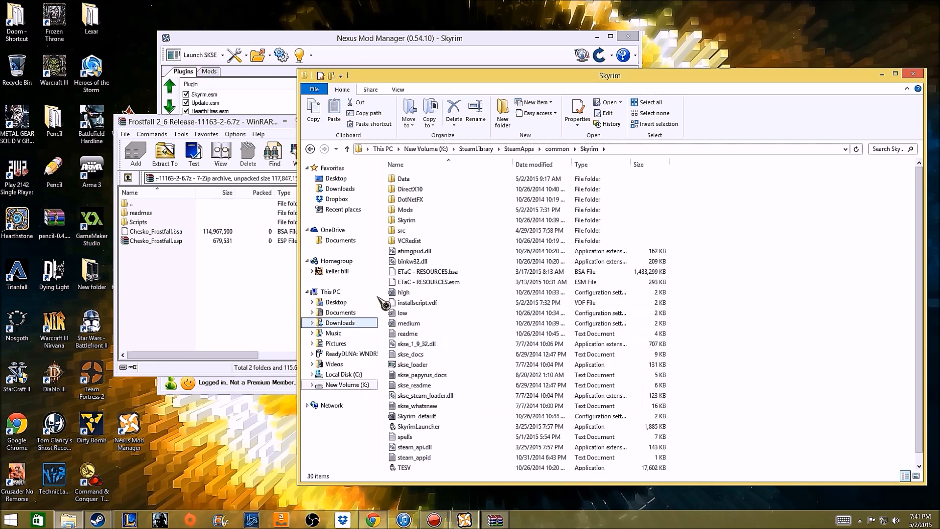
{"action": "scroll", "coordinate": [398, 237], "scroll_direction": "down", "scroll_amount": 1}
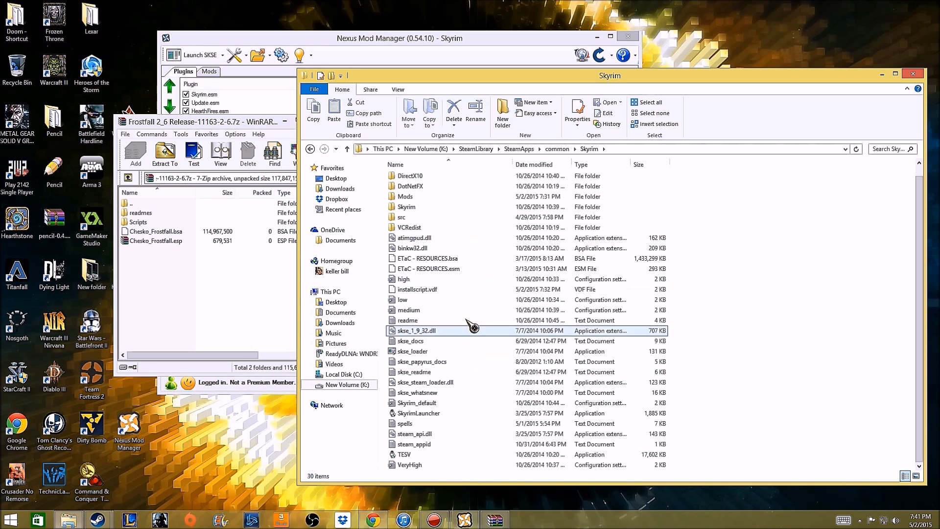
{"action": "scroll", "coordinate": [466, 319], "scroll_direction": "up", "scroll_amount": 1}
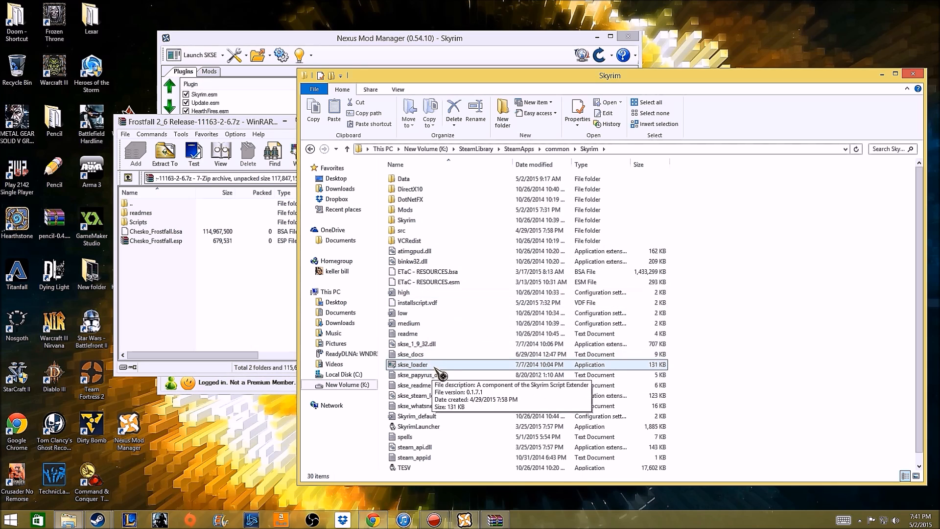
{"action": "right_click", "coordinate": [443, 390]}
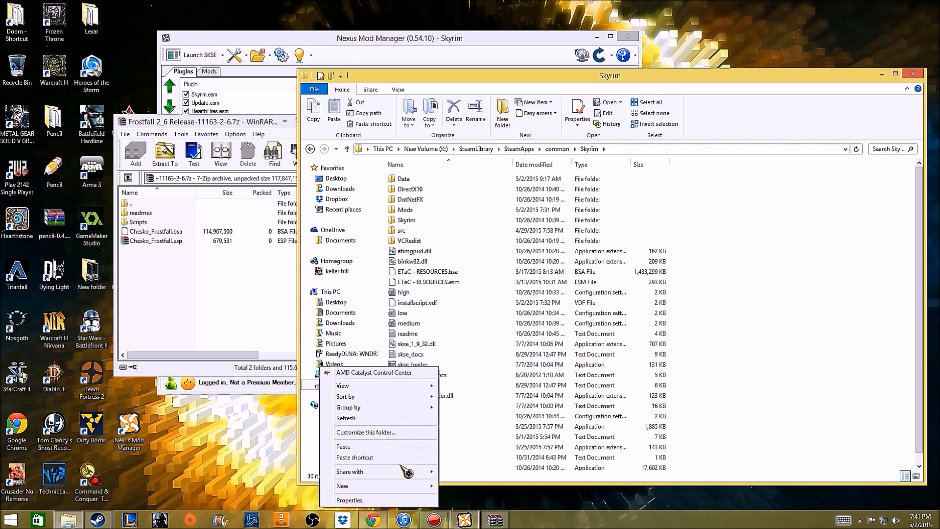
{"action": "left_click", "coordinate": [394, 500]}
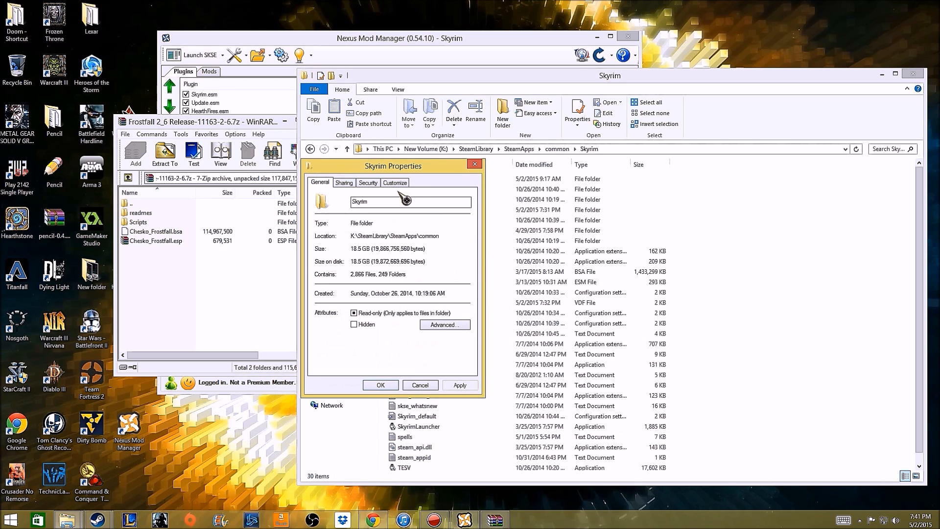
{"action": "left_click", "coordinate": [474, 164]}
Set skse_loader to run as an administrator in its compatibility properties and confirm the properties.
{"action": "left_click", "coordinate": [424, 365]}
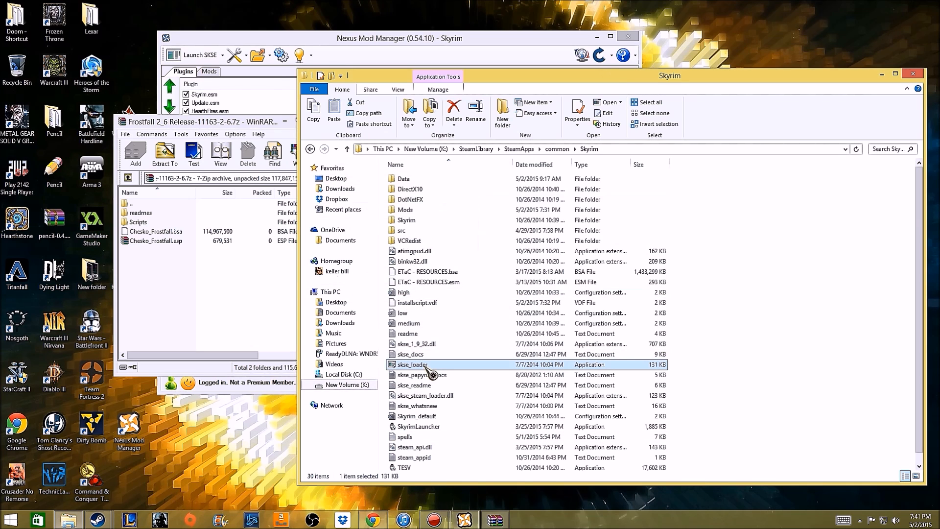
{"action": "right_click", "coordinate": [424, 365]}
{"action": "left_click", "coordinate": [388, 358]}
{"action": "left_click", "coordinate": [478, 284]}
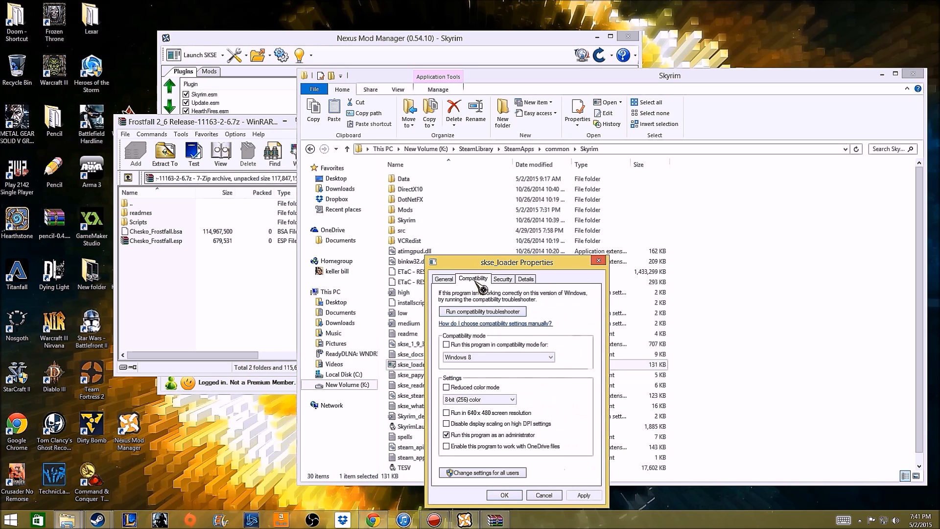
{"action": "left_click", "coordinate": [446, 436]}
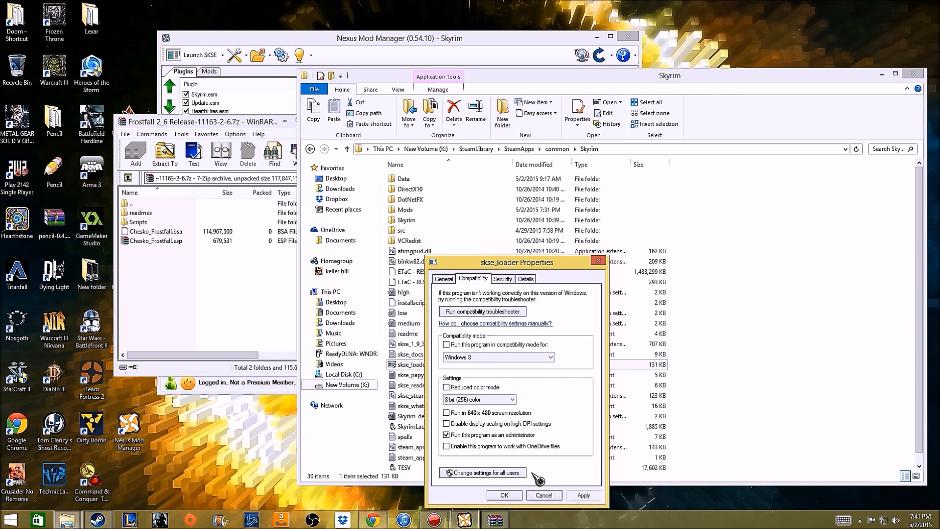
{"action": "left_click", "coordinate": [504, 495]}
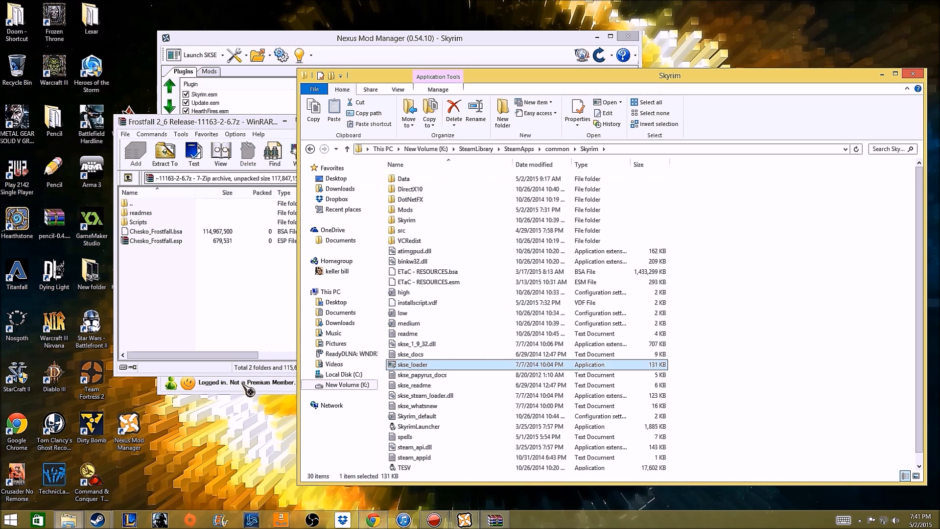
Look into Skyrim's Mods folder, return to the Skyrim folder, and open and browse its Data folder.
{"action": "double_click", "coordinate": [439, 211]}
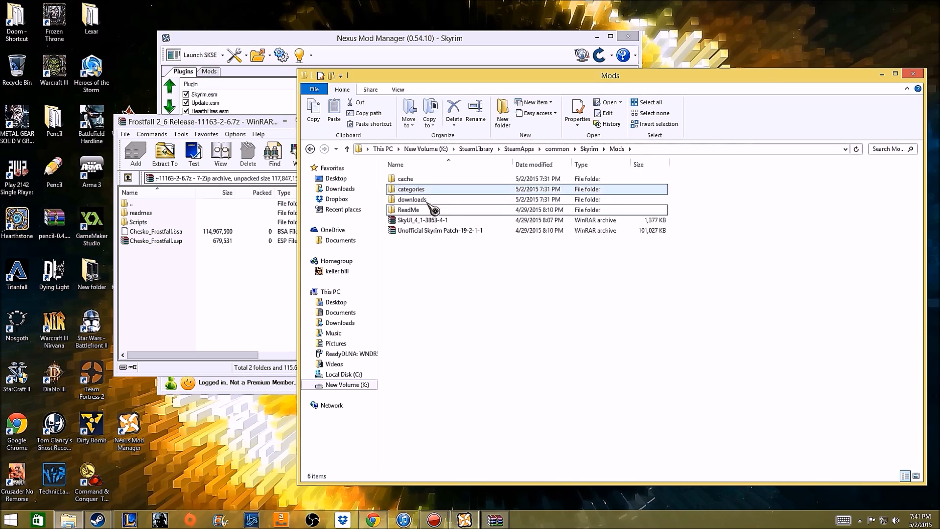
{"action": "left_click", "coordinate": [311, 149]}
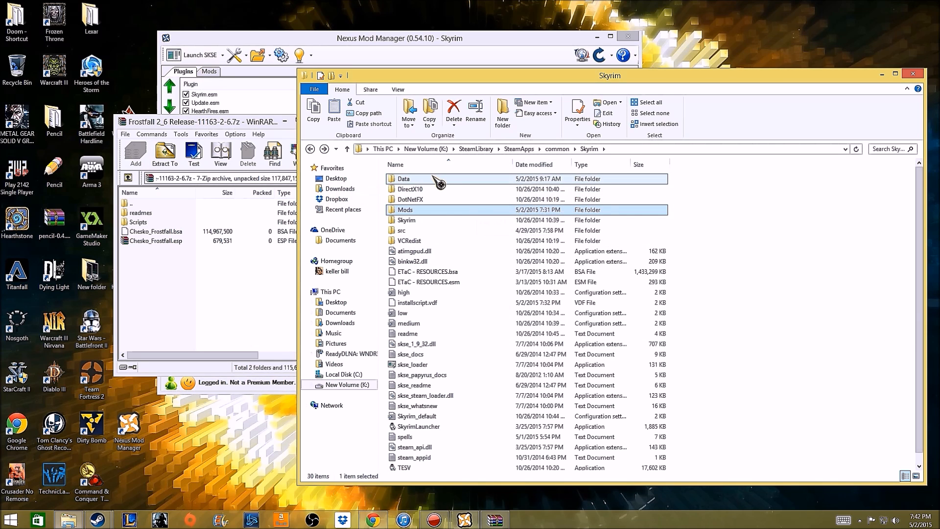
{"action": "double_click", "coordinate": [434, 178]}
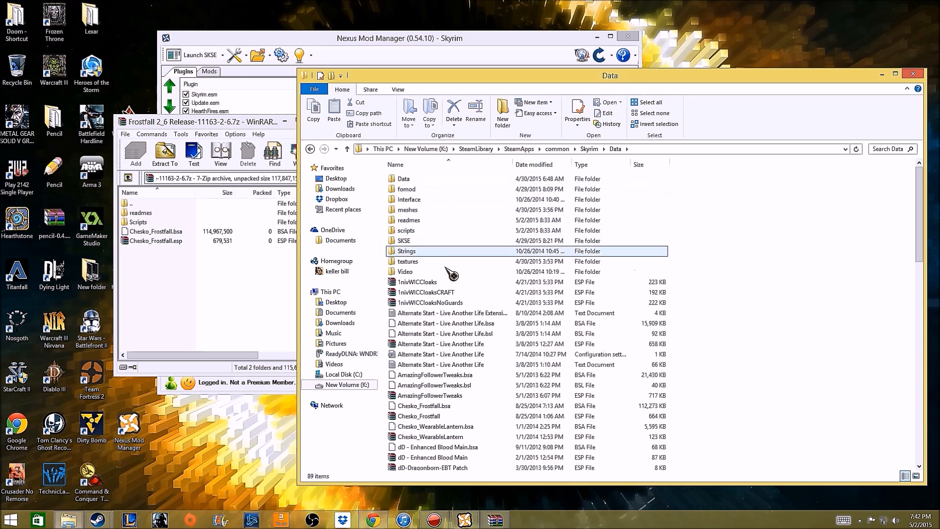
{"action": "scroll", "coordinate": [460, 336], "scroll_direction": "down", "scroll_amount": 2}
{"action": "scroll", "coordinate": [460, 336], "scroll_direction": "down", "scroll_amount": 8}
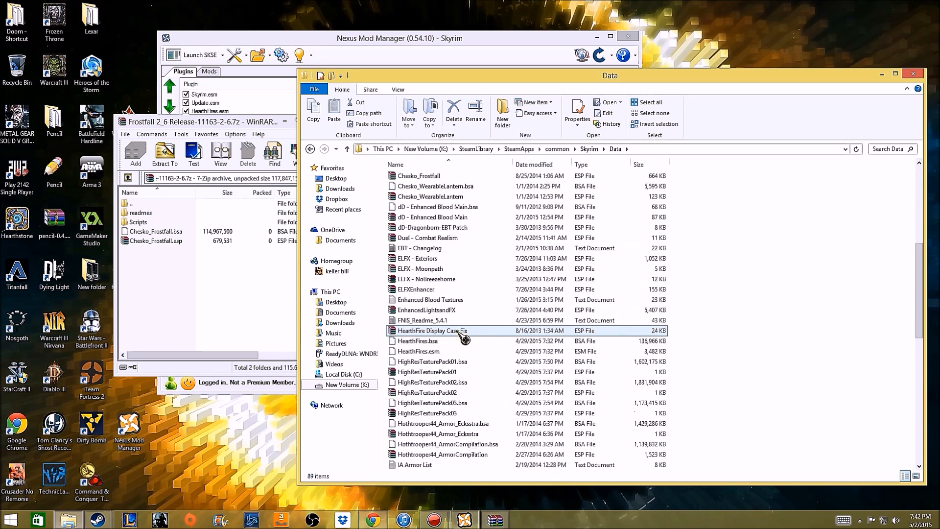
{"action": "scroll", "coordinate": [421, 328], "scroll_direction": "up", "scroll_amount": 9}
Compare the Scripts folder in the Frostfall archive with the scripts folder in Data, and return to both parent folders.
{"action": "left_click_drag", "start_coordinate": [171, 310], "coordinate": [176, 227]}
{"action": "left_click", "coordinate": [155, 225]}
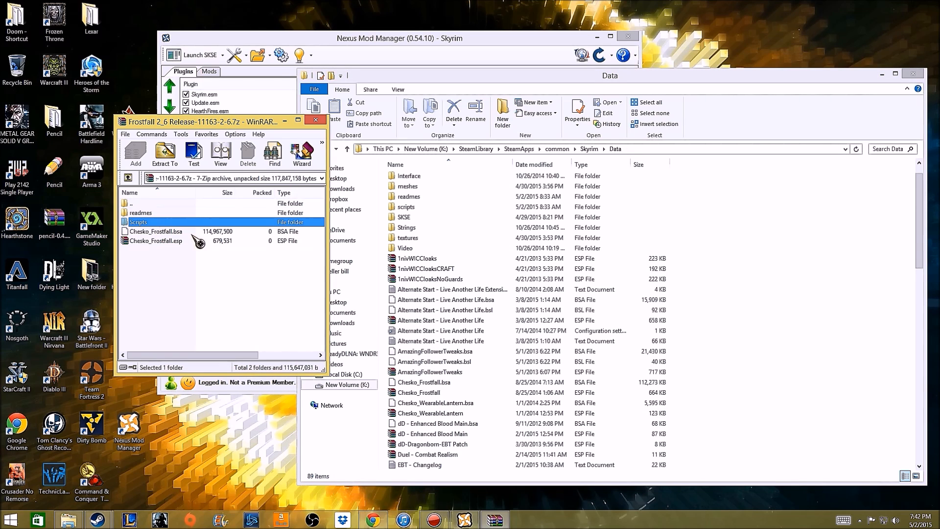
{"action": "left_click", "coordinate": [410, 210]}
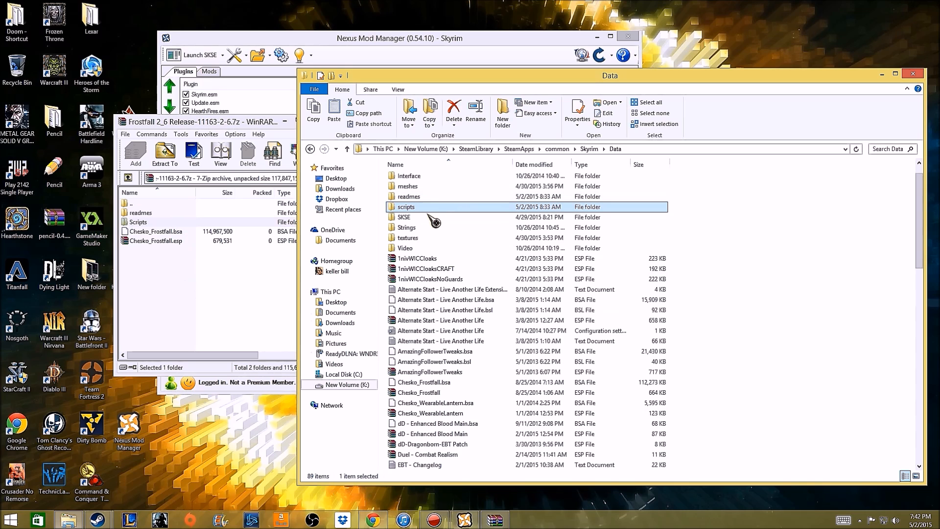
{"action": "double_click", "coordinate": [239, 224]}
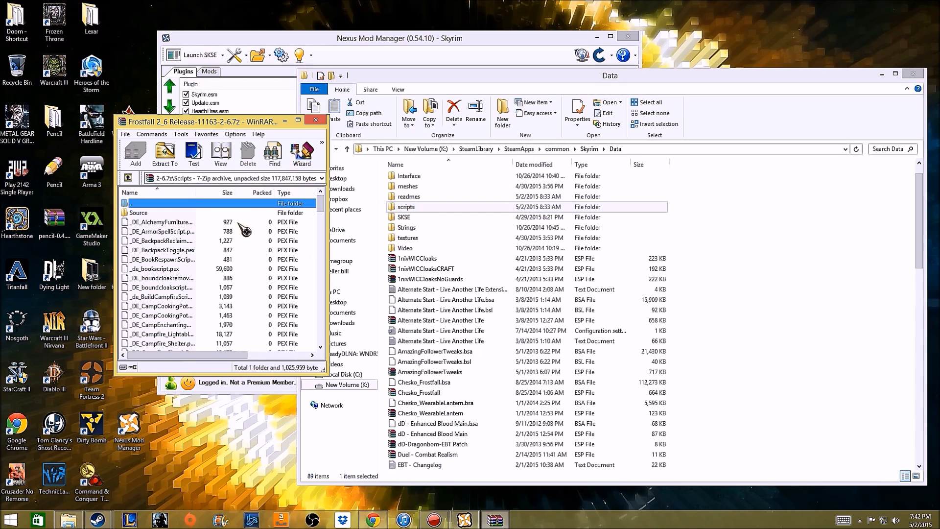
{"action": "double_click", "coordinate": [417, 209]}
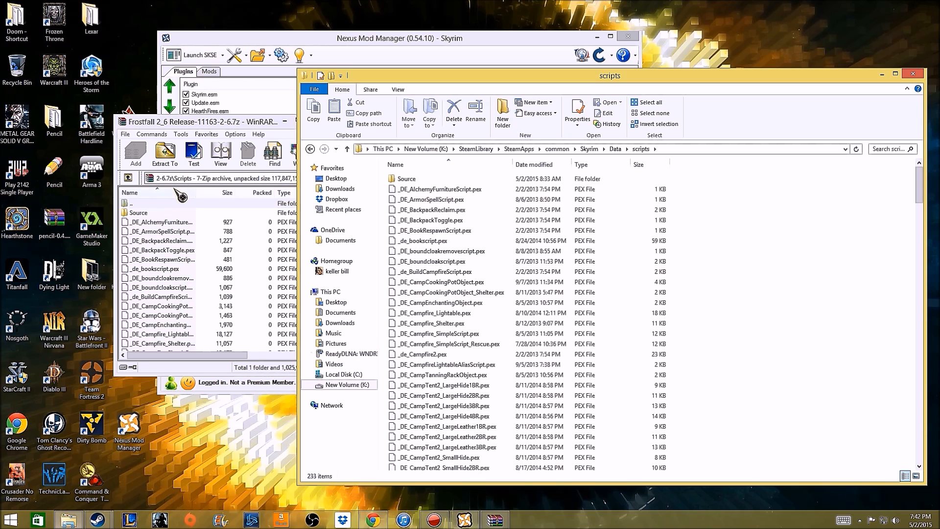
{"action": "left_click", "coordinate": [170, 205]}
{"action": "double_click", "coordinate": [170, 204]}
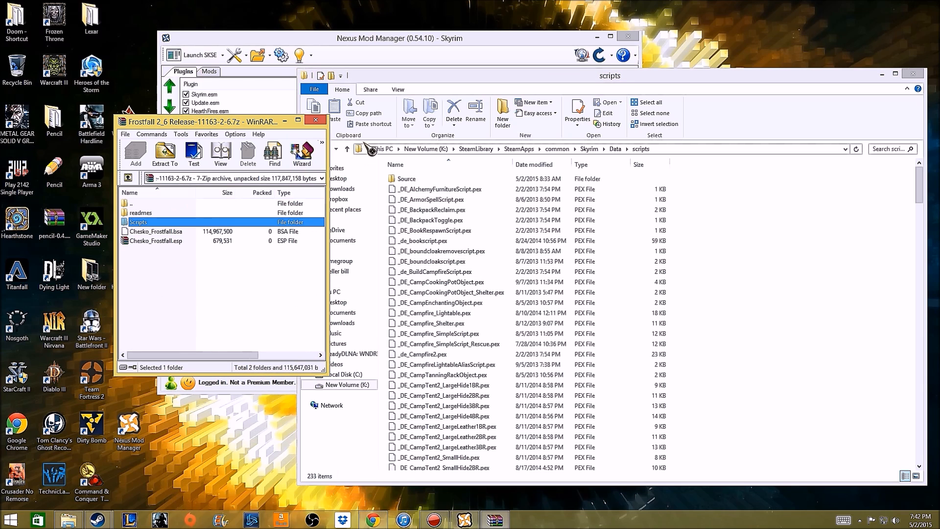
{"action": "left_click", "coordinate": [392, 92]}
{"action": "left_click", "coordinate": [310, 149]}
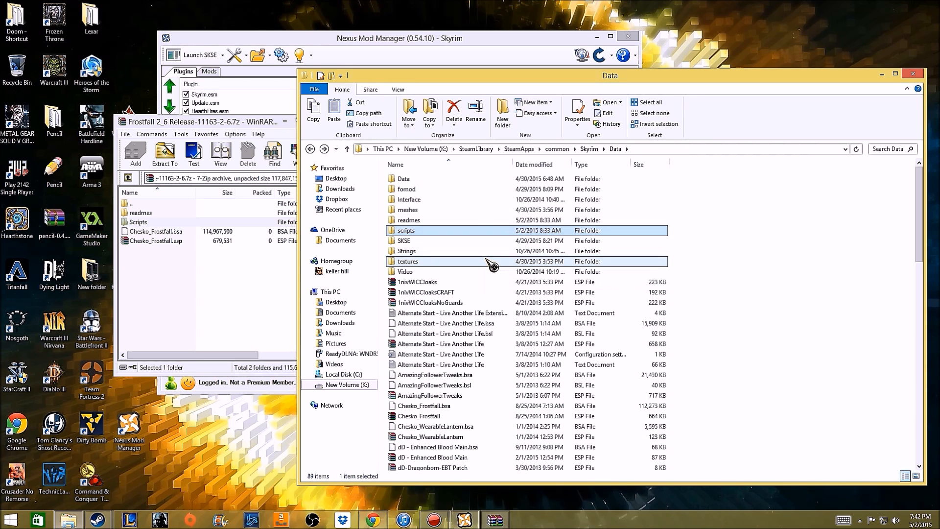
Select the Alternate Start - Live Another Life ESP file and look through the other files in the Data folder.
{"action": "left_click", "coordinate": [480, 343]}
{"action": "scroll", "coordinate": [553, 354], "scroll_direction": "down", "scroll_amount": 2}
{"action": "scroll", "coordinate": [549, 349], "scroll_direction": "down", "scroll_amount": 15}
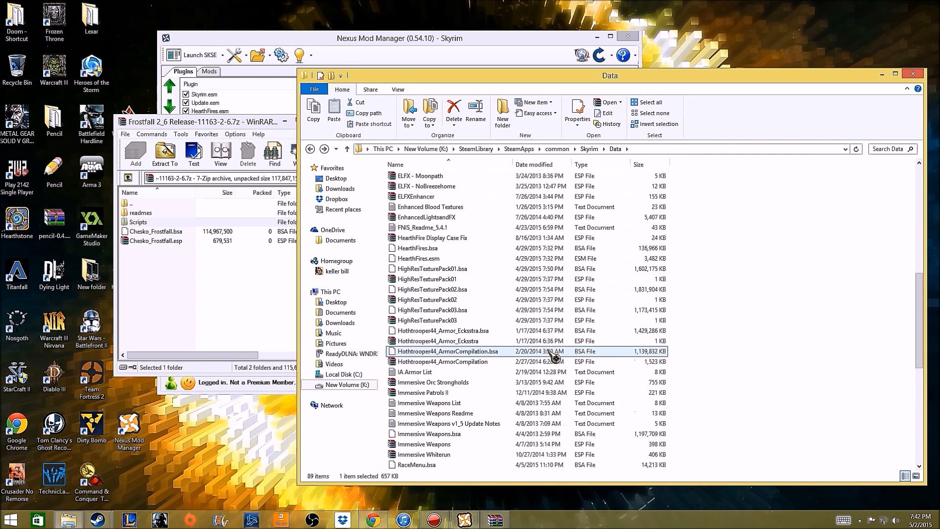
{"action": "scroll", "coordinate": [549, 351], "scroll_direction": "up", "scroll_amount": 7}
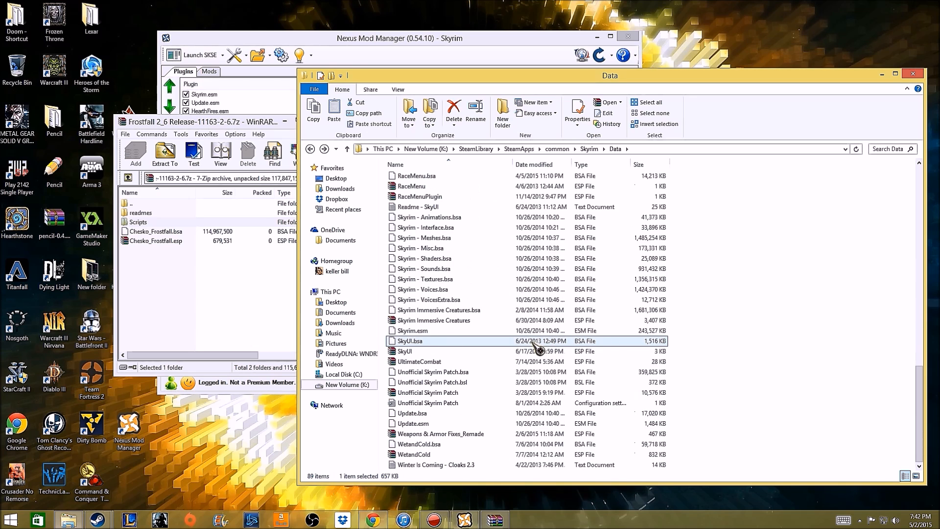
{"action": "scroll", "coordinate": [537, 352], "scroll_direction": "up", "scroll_amount": 6}
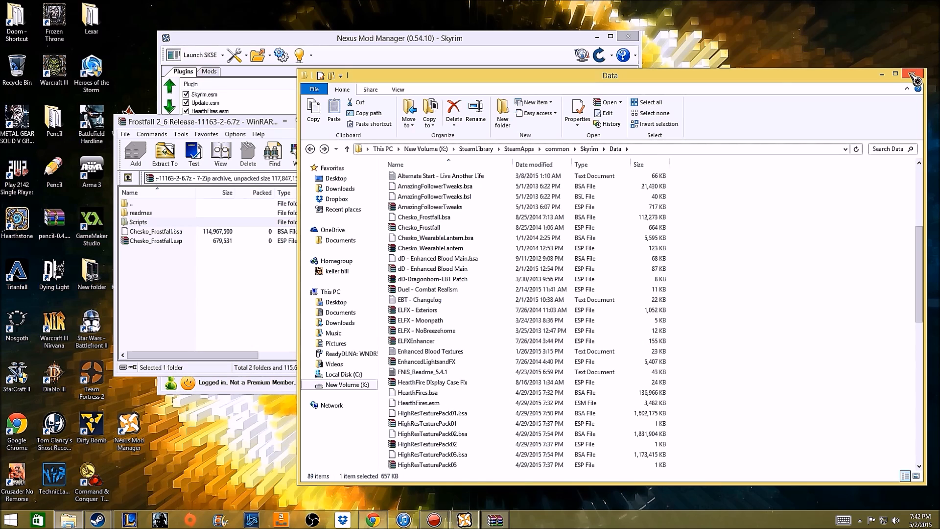
{"action": "scroll", "coordinate": [719, 289], "scroll_direction": "up", "scroll_amount": 3}
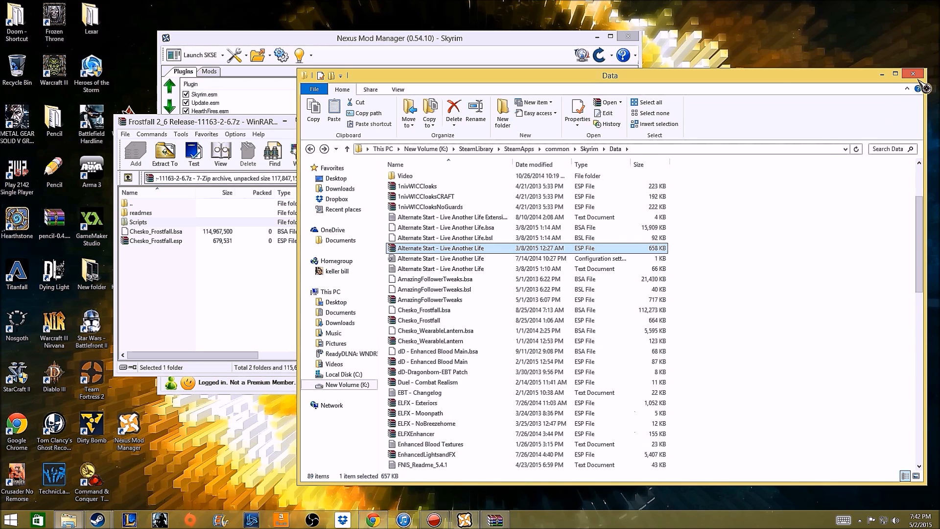
Close the Data folder and the Frostfall archive windows, and enlarge the Nexus Mod Manager window.
{"action": "left_click", "coordinate": [914, 74]}
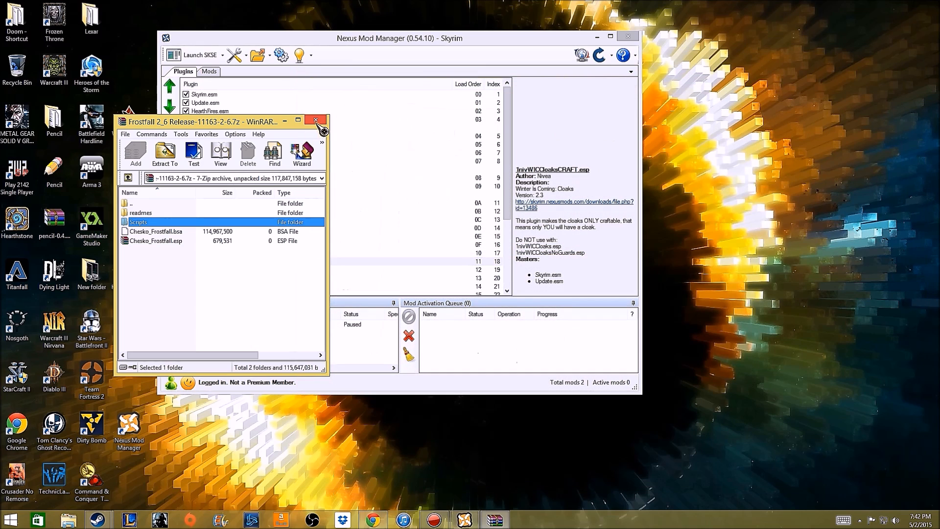
{"action": "left_click", "coordinate": [318, 124]}
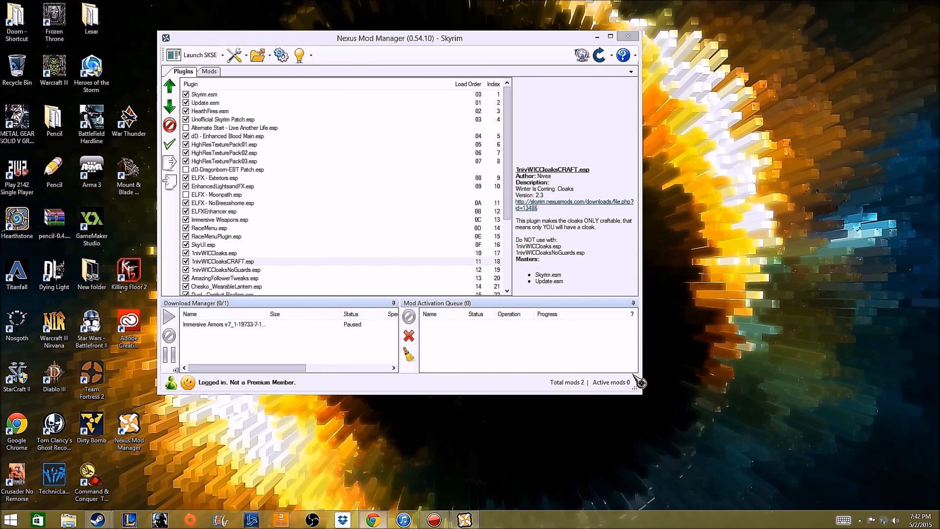
{"action": "left_click_drag", "start_coordinate": [642, 393], "coordinate": [758, 449]}
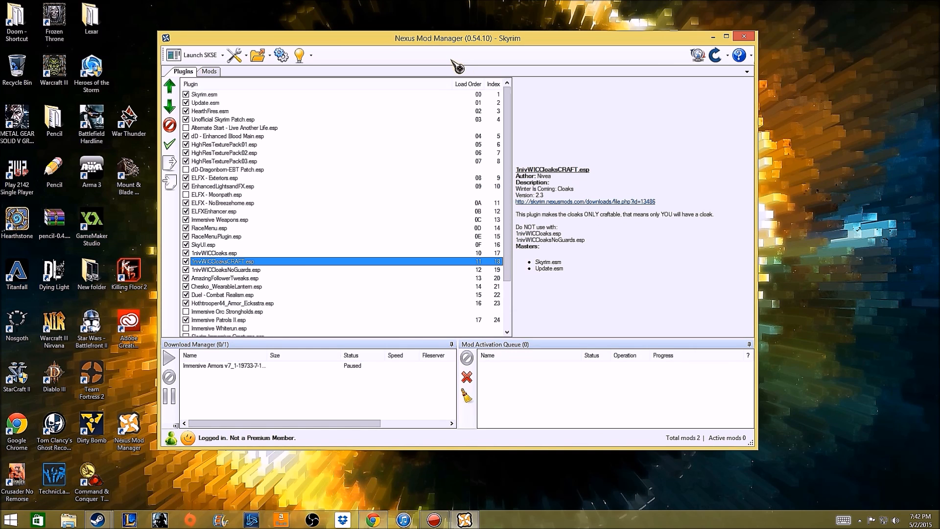
View the Steam window and dismiss it, and look at the Skyrim launch options in Nexus Mod Manager without launching.
{"action": "mouse_move", "coordinate": [97, 518]}
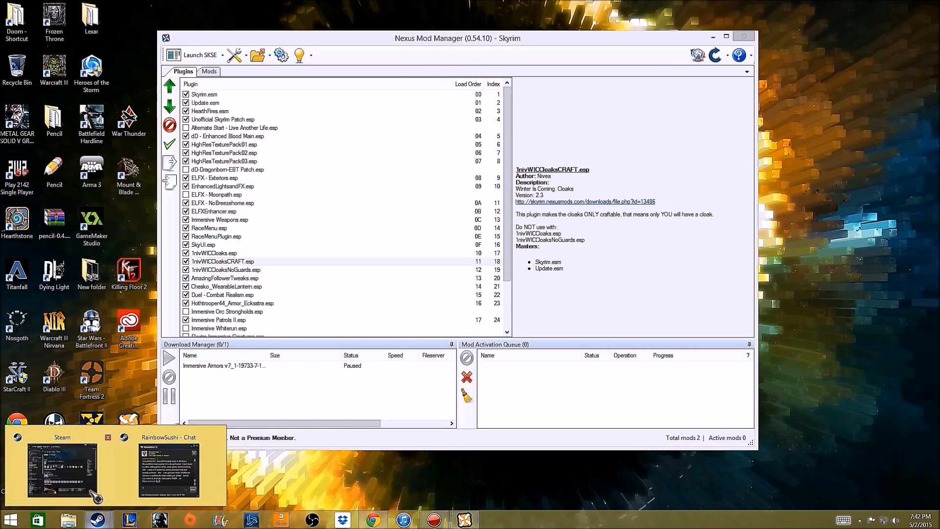
{"action": "left_click", "coordinate": [95, 497]}
{"action": "left_click", "coordinate": [783, 24]}
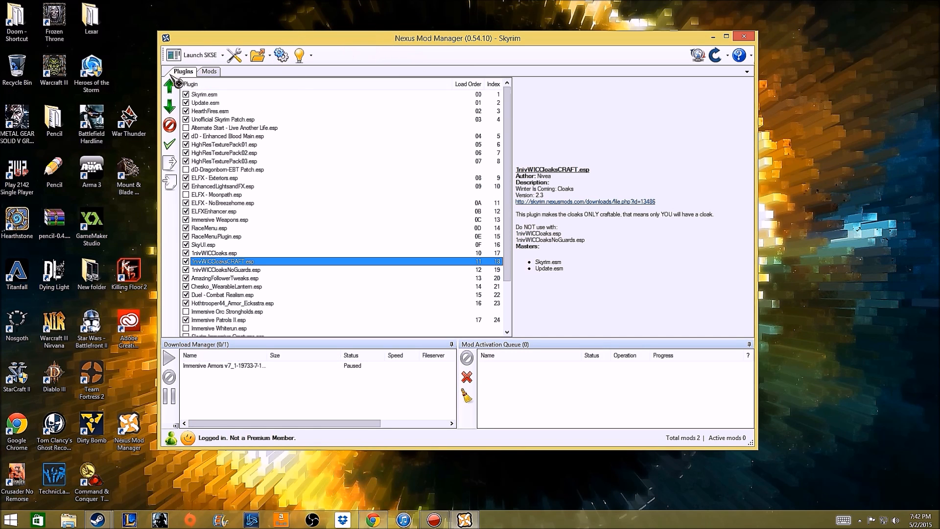
{"action": "left_click", "coordinate": [223, 55]}
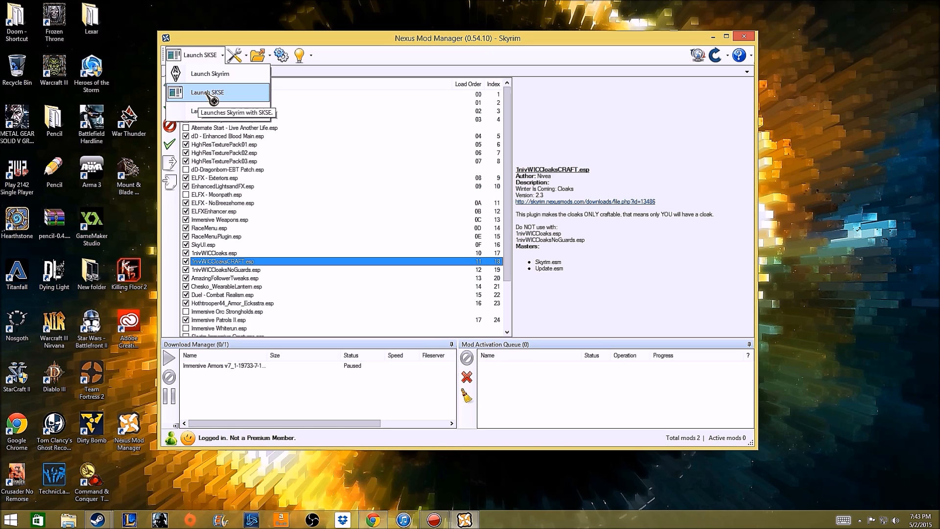
{"action": "left_click", "coordinate": [319, 33]}
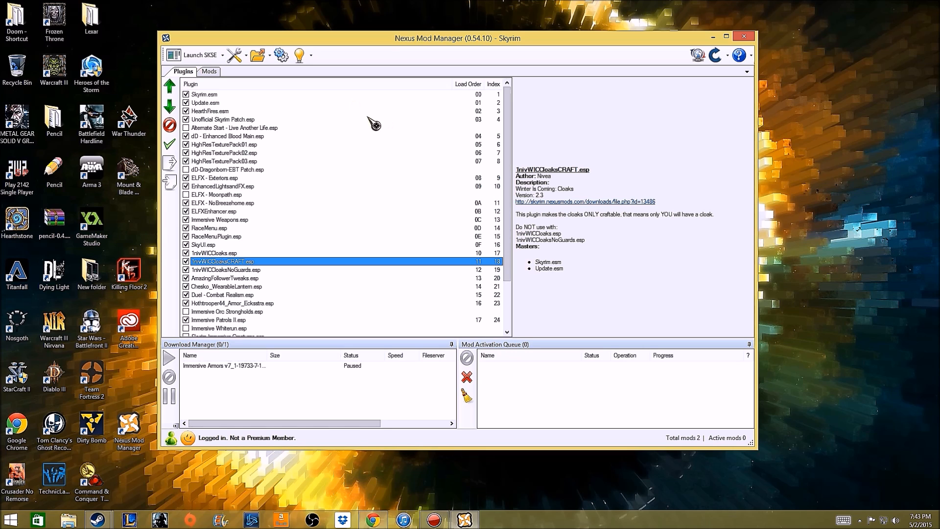
View the plugin details of Alternate Start - Live Another Life.esp, Skyrim.esm and HearthFires.esm.
{"action": "left_click", "coordinate": [305, 128]}
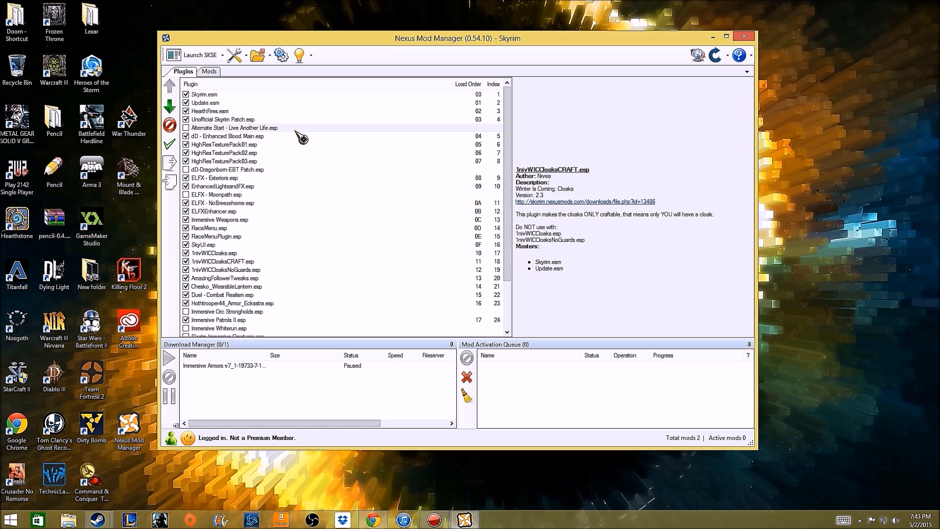
{"action": "left_click", "coordinate": [519, 266]}
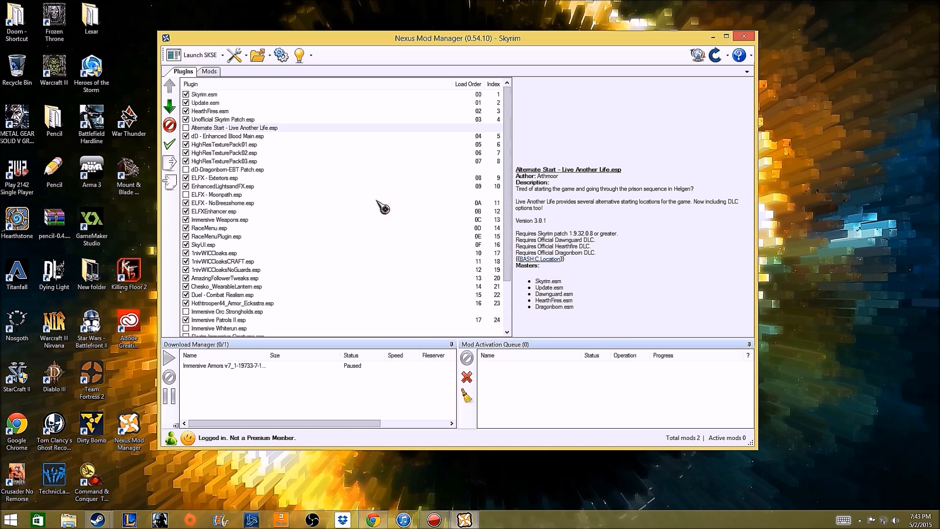
{"action": "left_click", "coordinate": [218, 103]}
{"action": "key", "text": "Up"}
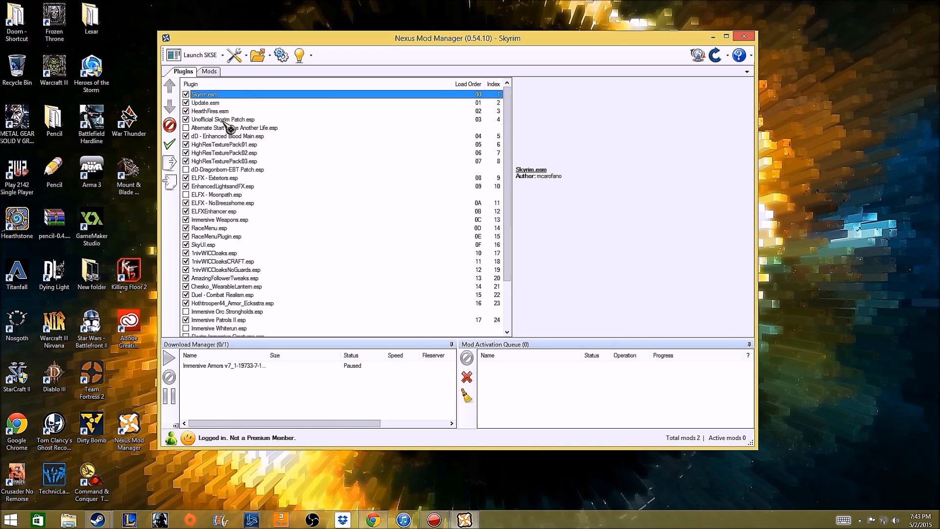
{"action": "left_click", "coordinate": [224, 128]}
{"action": "left_click", "coordinate": [231, 111]}
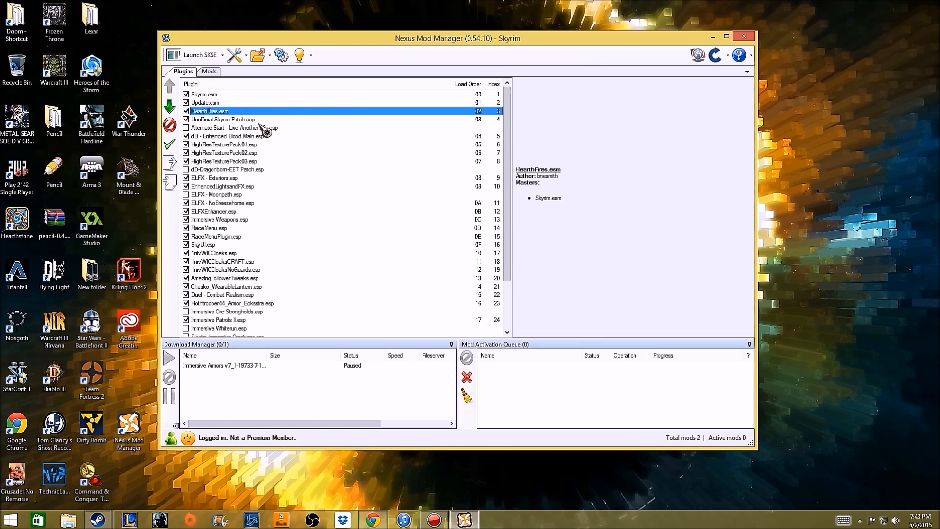
View the plugin details and required masters of Alternate Start - Live Another Life.esp and Hothtrooper44_ArmorCompilation.esp.
{"action": "left_click", "coordinate": [264, 128]}
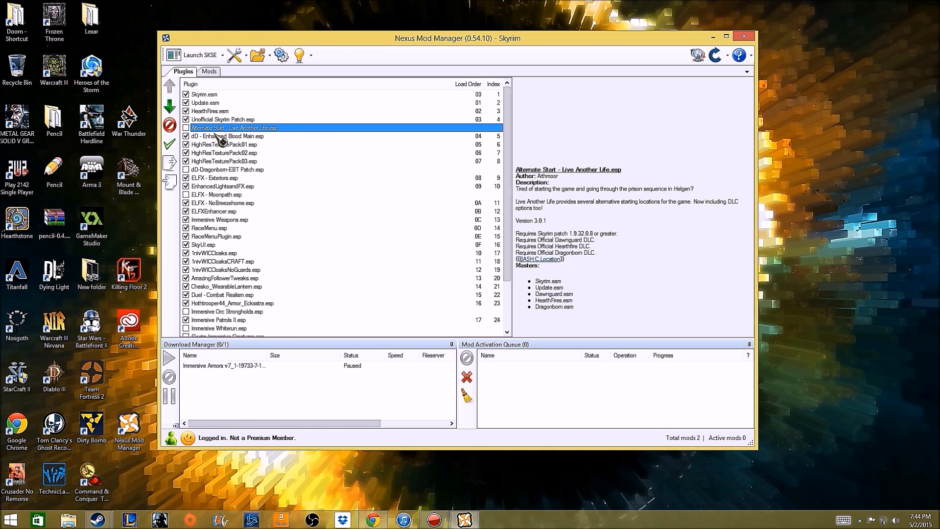
{"action": "left_click_drag", "start_coordinate": [508, 154], "coordinate": [508, 201]}
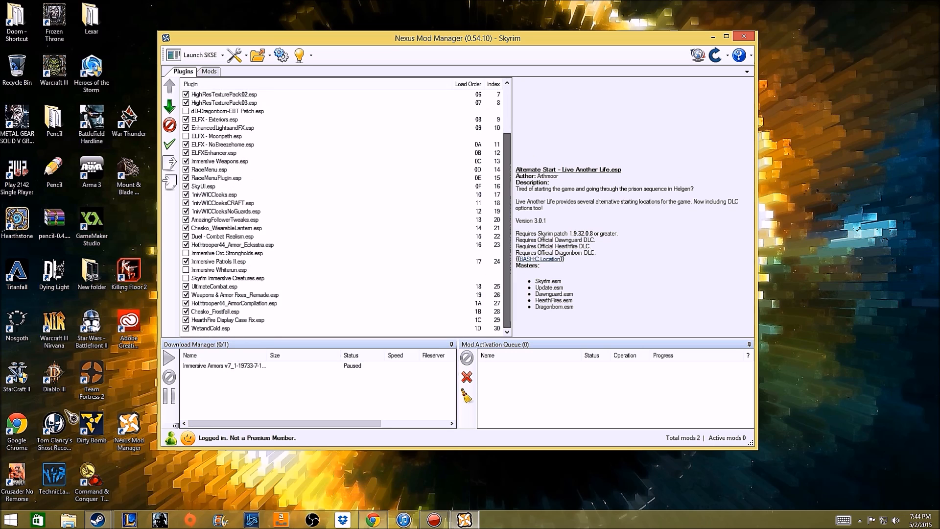
{"action": "left_click_drag", "start_coordinate": [202, 333], "coordinate": [211, 304]}
{"action": "left_click", "coordinate": [269, 403]}
{"action": "left_click", "coordinate": [237, 303]}
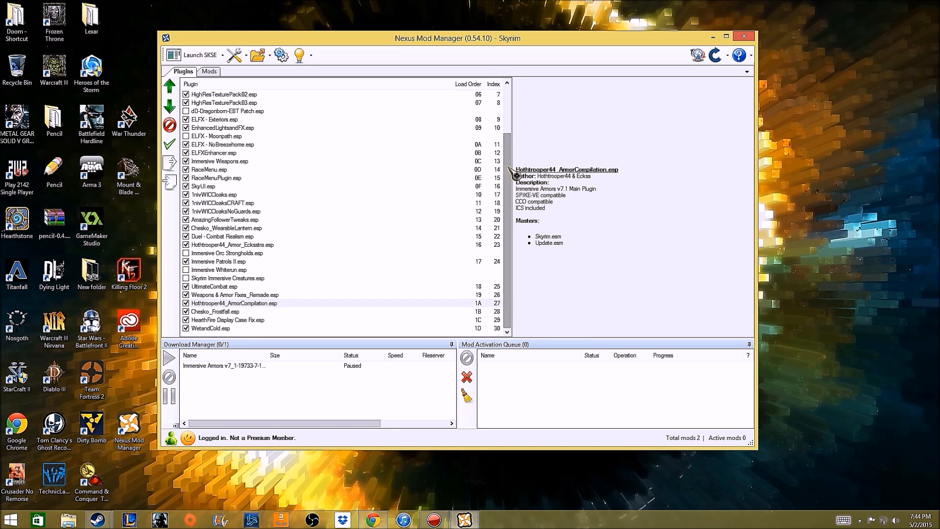
{"action": "scroll", "coordinate": [517, 167], "scroll_direction": "up", "scroll_amount": 3}
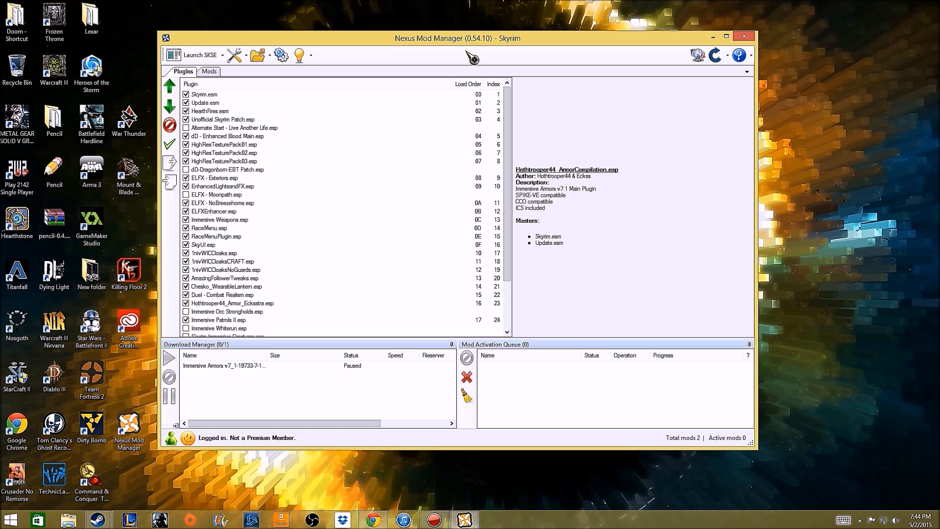
{"action": "left_click", "coordinate": [68, 520]}
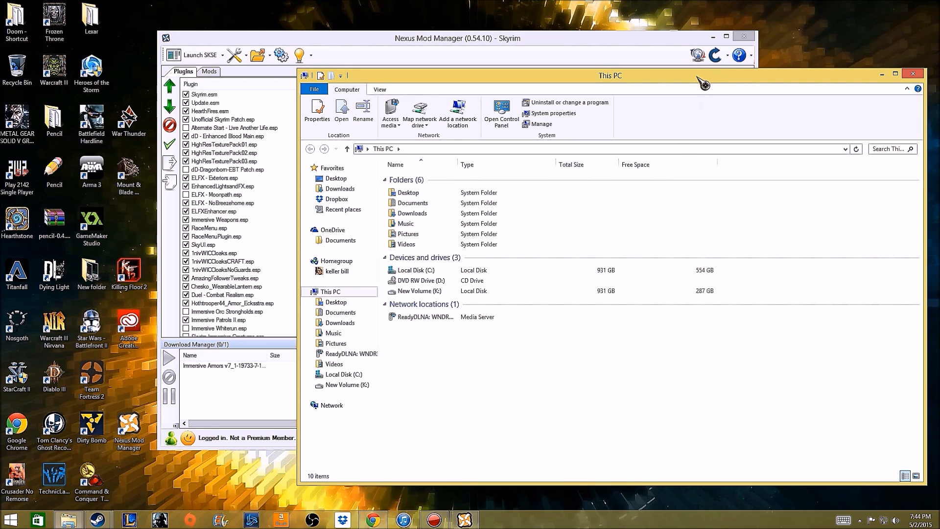
{"action": "left_click_drag", "start_coordinate": [700, 78], "coordinate": [576, 134]}
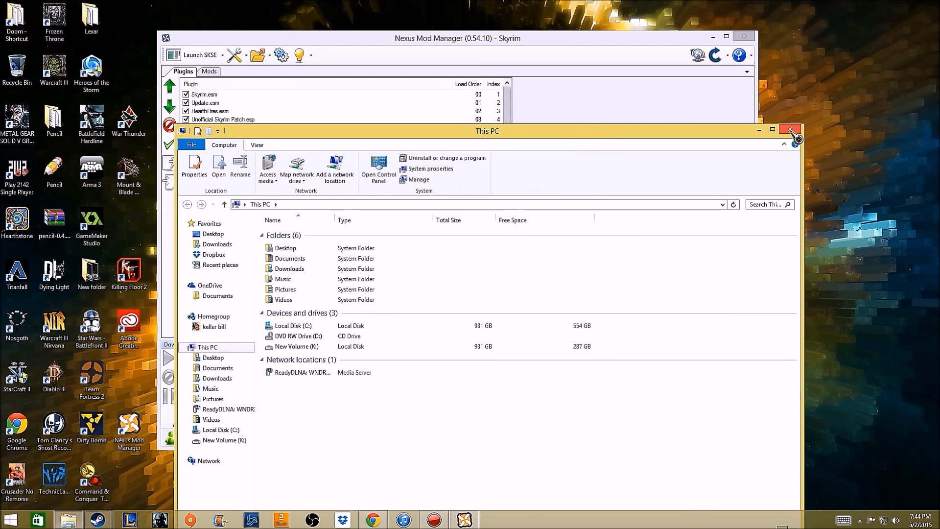
{"action": "left_click", "coordinate": [791, 130]}
Try to launch Skyrim through SKSE, allowing skse_loader.exe to make changes to the computer.
{"action": "left_click_drag", "start_coordinate": [523, 33], "coordinate": [523, 17]}
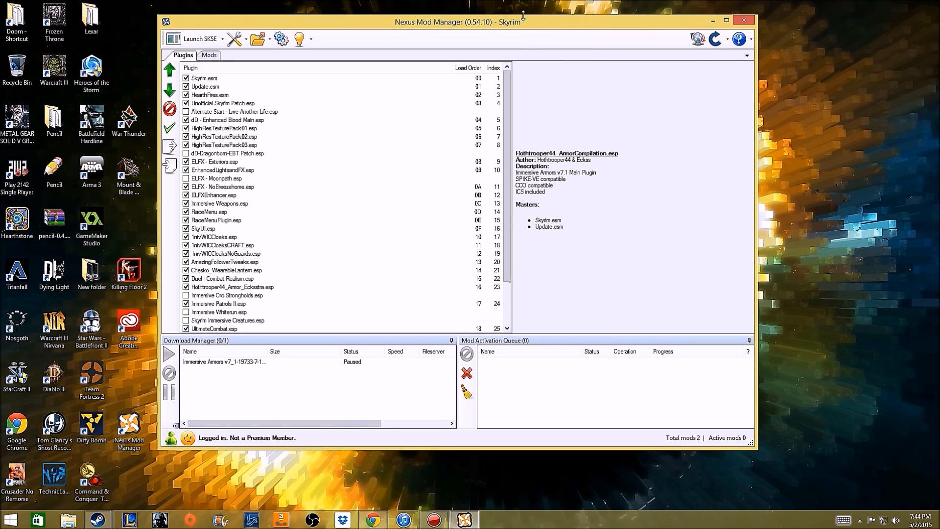
{"action": "left_click", "coordinate": [213, 45]}
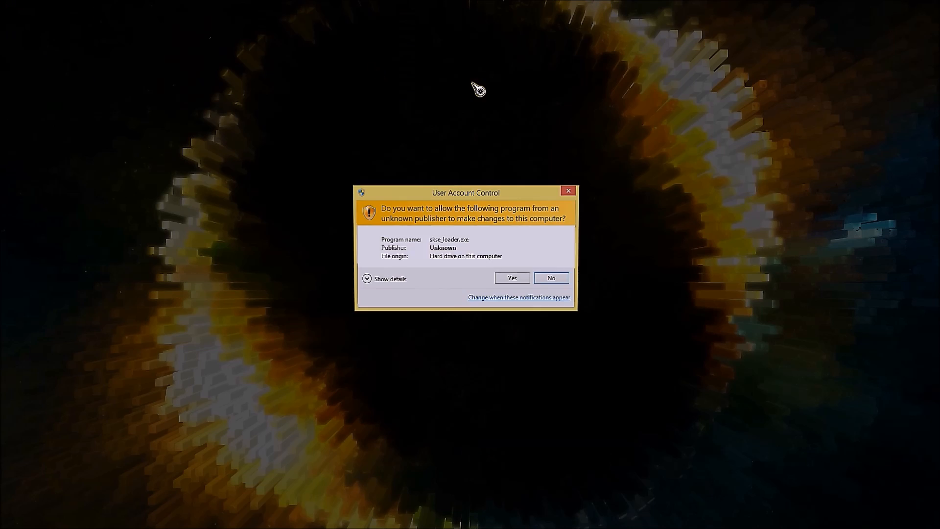
{"action": "left_click", "coordinate": [506, 278]}
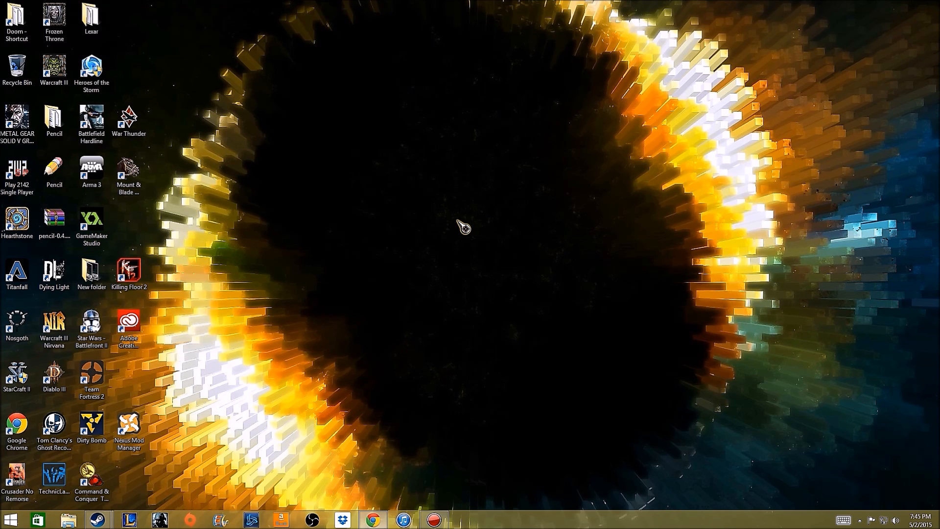
Reopen Nexus Mod Manager with Skyrim as the managed game, and select Skyrim.esm and Unofficial Skyrim Patch.esp in the plugin list.
{"action": "double_click", "coordinate": [129, 424]}
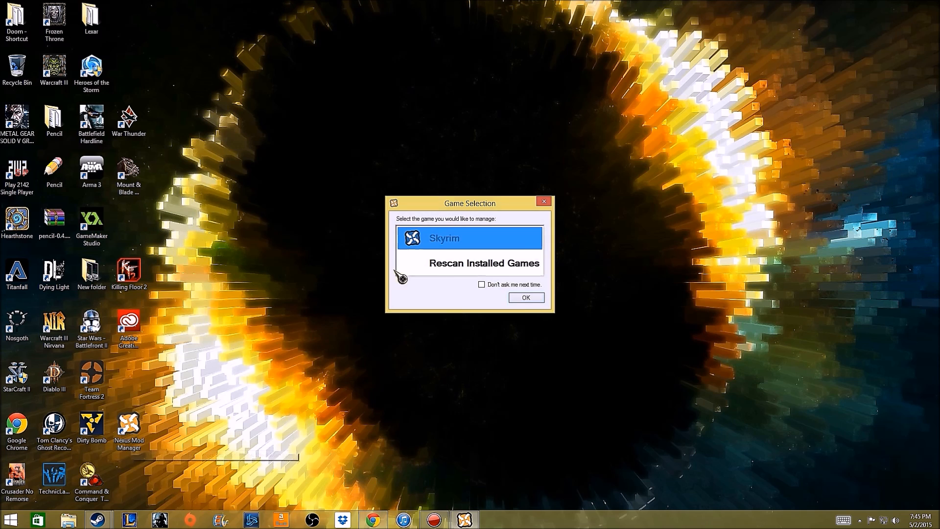
{"action": "left_click", "coordinate": [531, 298]}
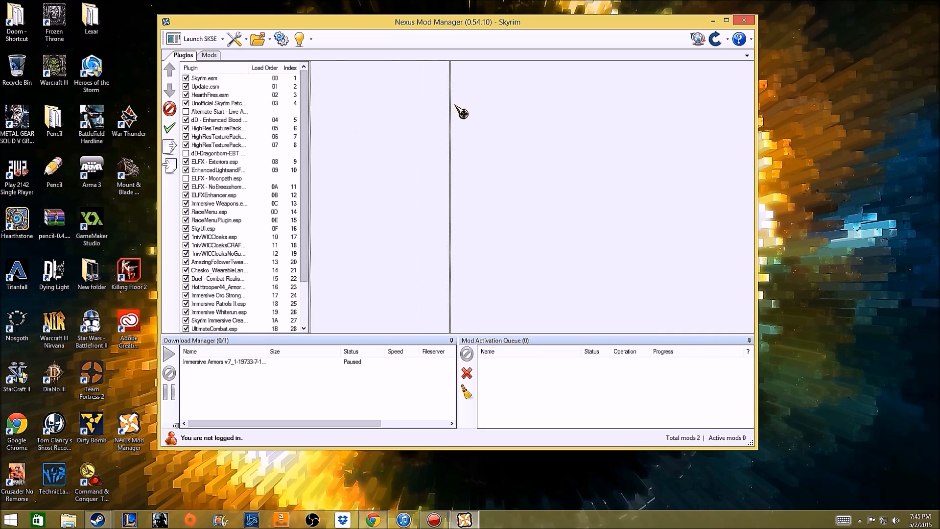
{"action": "left_click", "coordinate": [262, 78]}
{"action": "left_click", "coordinate": [260, 103]}
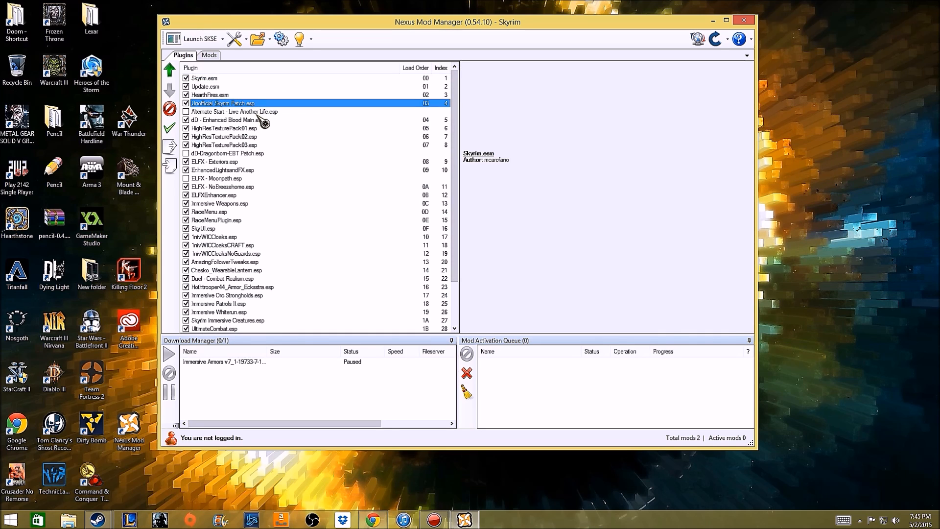
Check the masters of Alternate Start - Live Another Life.esp and dD-Dragonborn-EBT Patch.esp, keeping Alternate Start disabled.
{"action": "double_click", "coordinate": [257, 112]}
{"action": "left_click", "coordinate": [258, 111]}
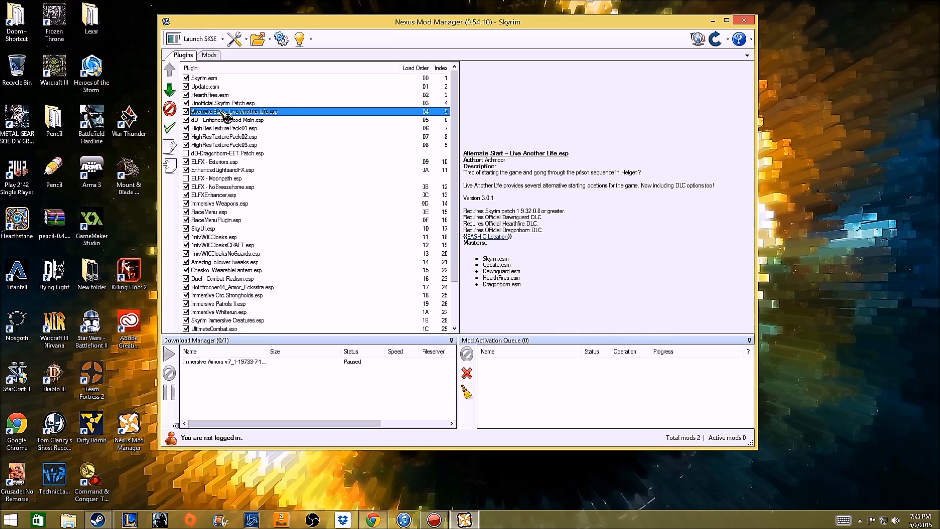
{"action": "left_click", "coordinate": [186, 112]}
{"action": "left_click", "coordinate": [228, 154]}
Disable the Skyrim Immersive Creatures.esp, Immersive Whiterun.esp and Immersive Orc Strongholds.esp plugins.
{"action": "scroll", "coordinate": [234, 184], "scroll_direction": "down", "scroll_amount": 2}
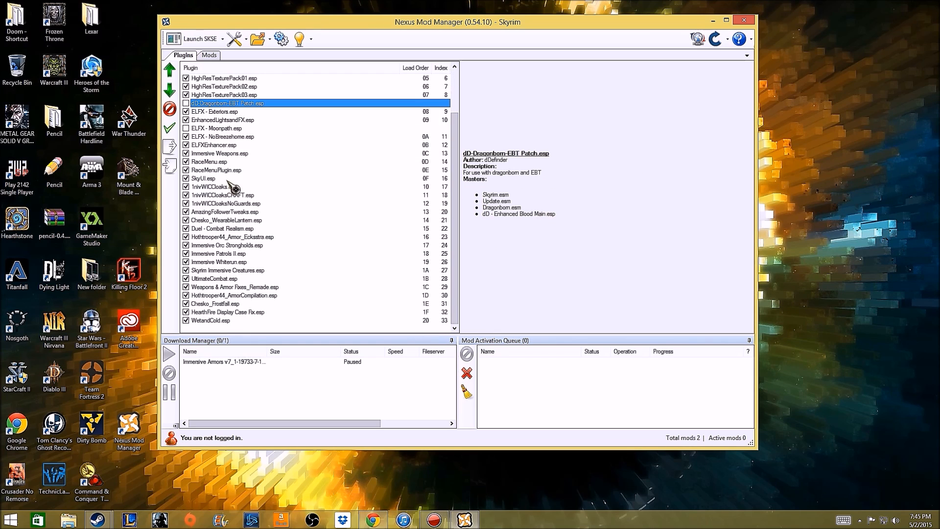
{"action": "left_click", "coordinate": [219, 271]}
{"action": "left_click", "coordinate": [186, 271]}
{"action": "left_click", "coordinate": [205, 262]}
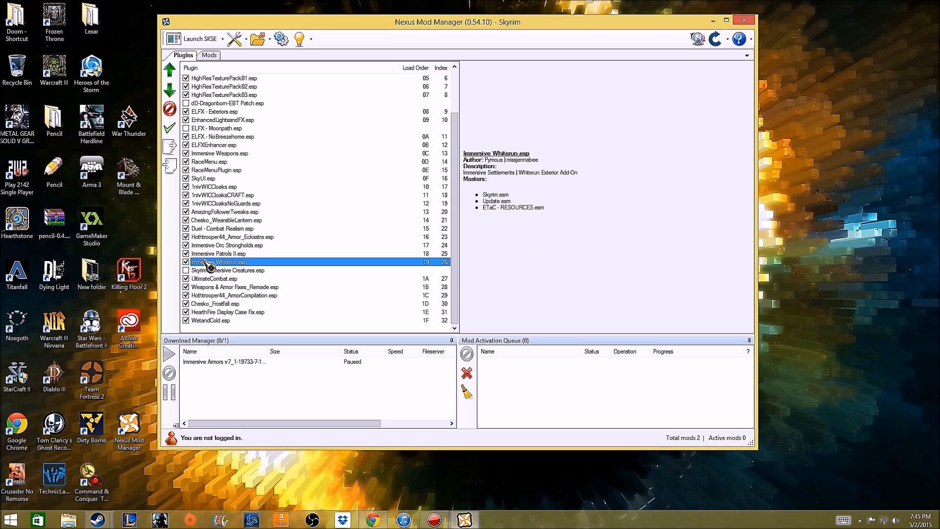
{"action": "left_click", "coordinate": [220, 245]}
{"action": "left_click", "coordinate": [186, 246]}
{"action": "scroll", "coordinate": [249, 270], "scroll_direction": "up", "scroll_amount": 1}
{"action": "scroll", "coordinate": [250, 271], "scroll_direction": "up", "scroll_amount": 1}
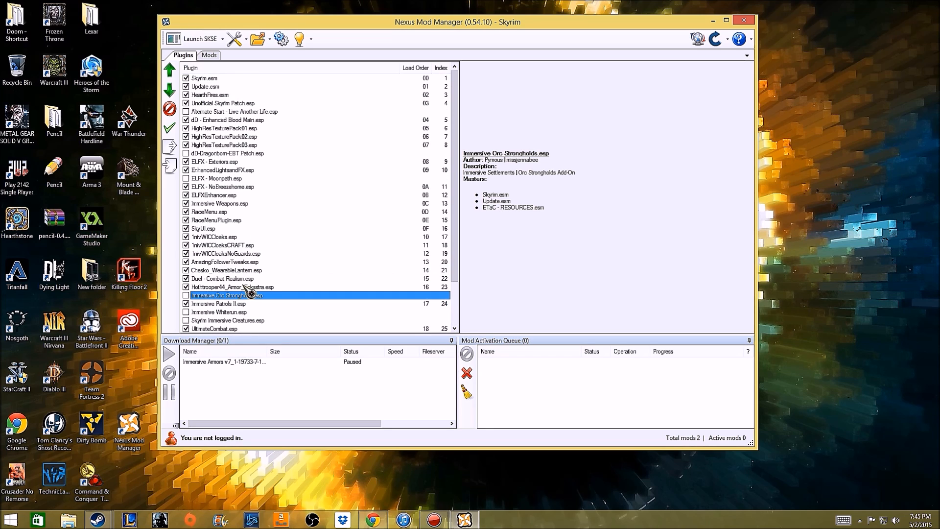
Check the required masters of the ELFX plugins, EnhancedLightsandFX.esp and dD-Dragonborn-EBT Patch.esp.
{"action": "left_click", "coordinate": [219, 194]}
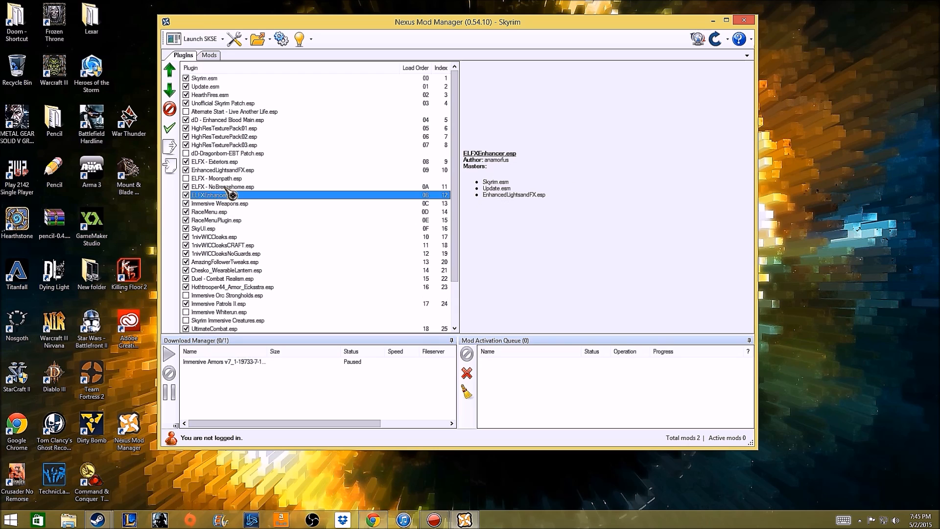
{"action": "left_click", "coordinate": [225, 188]}
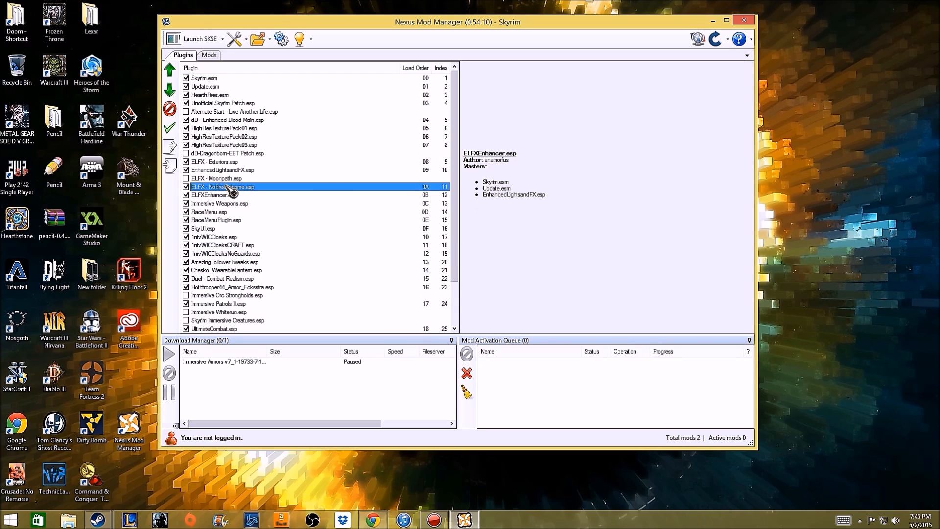
{"action": "left_click", "coordinate": [226, 179]}
{"action": "left_click", "coordinate": [234, 170]}
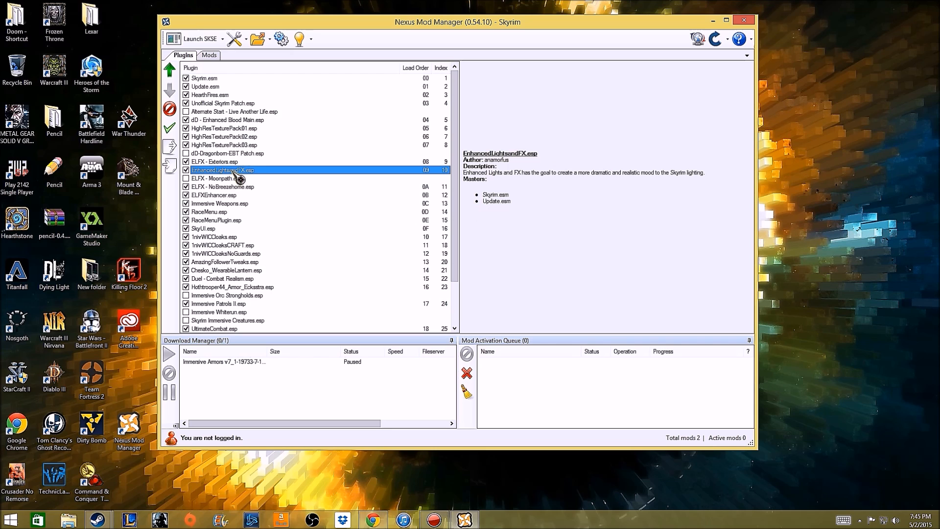
{"action": "left_click", "coordinate": [235, 162]}
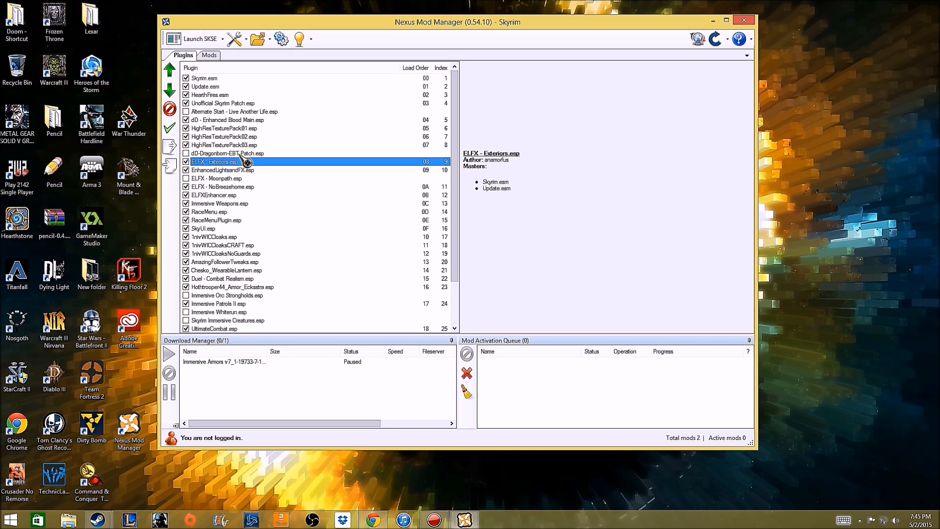
{"action": "left_click", "coordinate": [239, 153]}
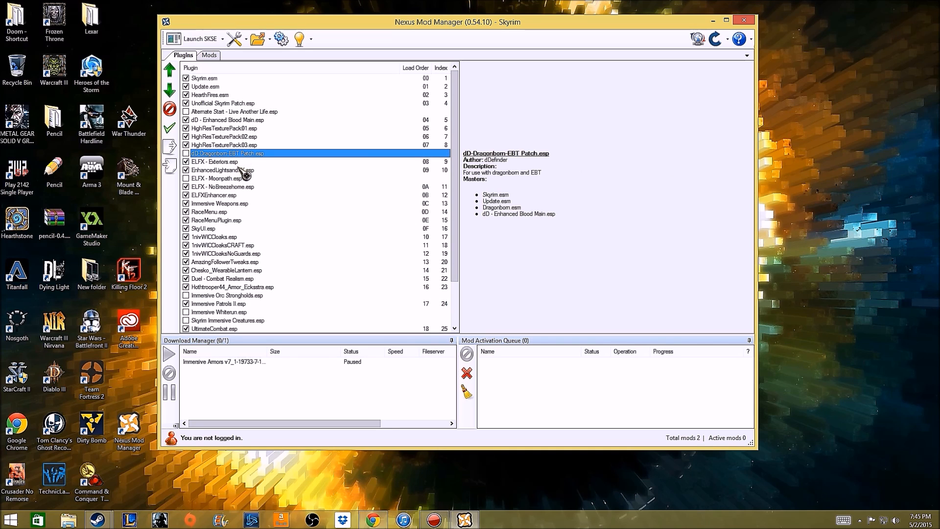
Check the plugin details from RaceMenu.esp through SkyUI.esp, the cloaks plugins, Chesko_WearableLantern.esp and Duel - Combat Realism.esp to Immersive Orc Strongholds.esp.
{"action": "left_click", "coordinate": [221, 212]}
{"action": "left_click", "coordinate": [218, 220]}
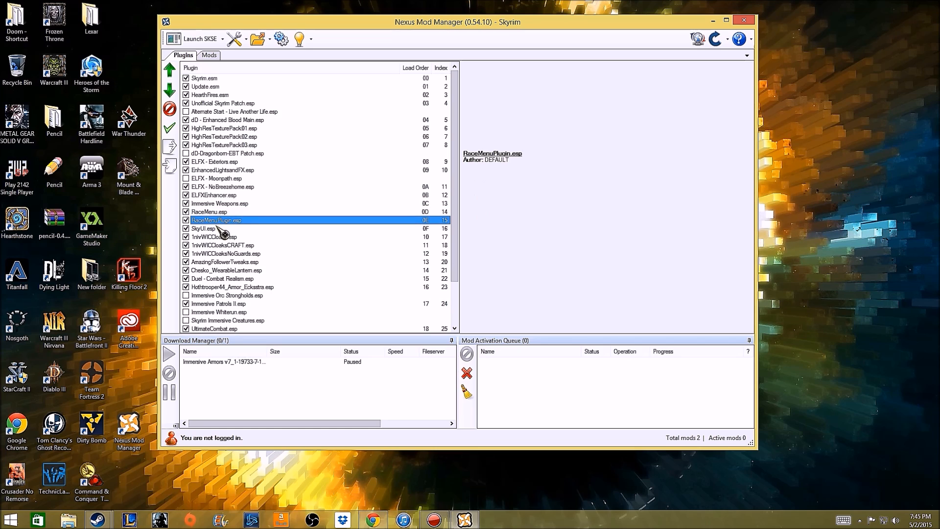
{"action": "left_click", "coordinate": [214, 228]}
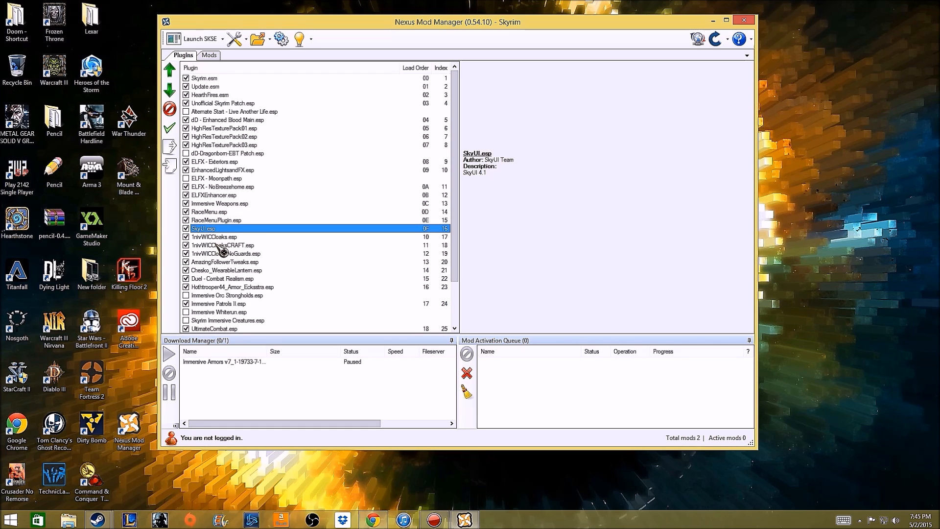
{"action": "left_click", "coordinate": [216, 245]}
{"action": "left_click", "coordinate": [218, 253]}
{"action": "left_click", "coordinate": [218, 270]}
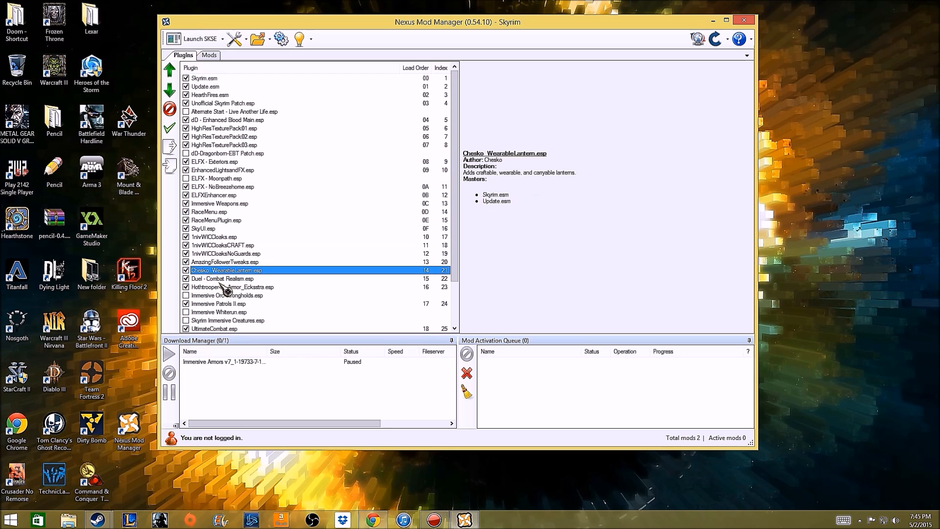
{"action": "left_click", "coordinate": [220, 279]}
{"action": "left_click", "coordinate": [225, 295]}
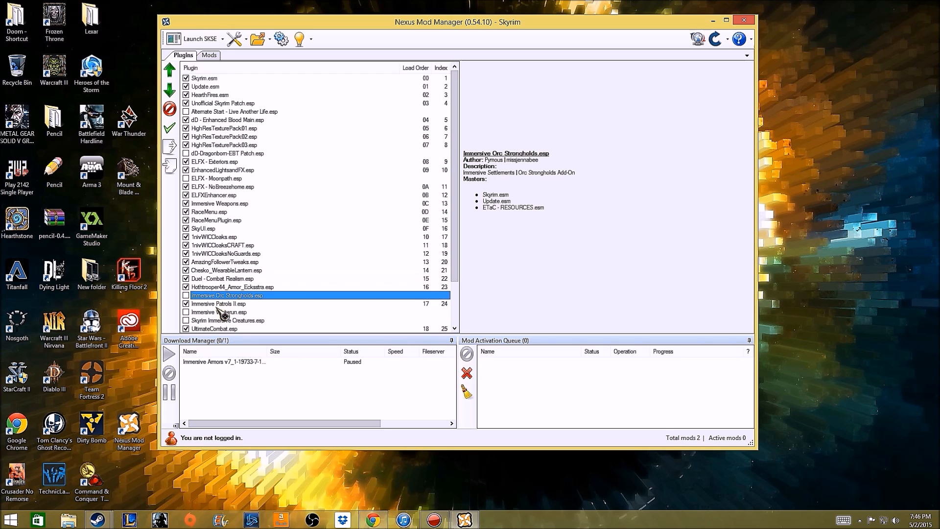
Check the details of Immersive Patrols II.esp and the last plugins in the list, from Weapons & Armor Fixes_Remade.esp to WetandCold.esp.
{"action": "left_click", "coordinate": [217, 305]}
{"action": "scroll", "coordinate": [221, 318], "scroll_direction": "down", "scroll_amount": 2}
{"action": "left_click", "coordinate": [211, 287]}
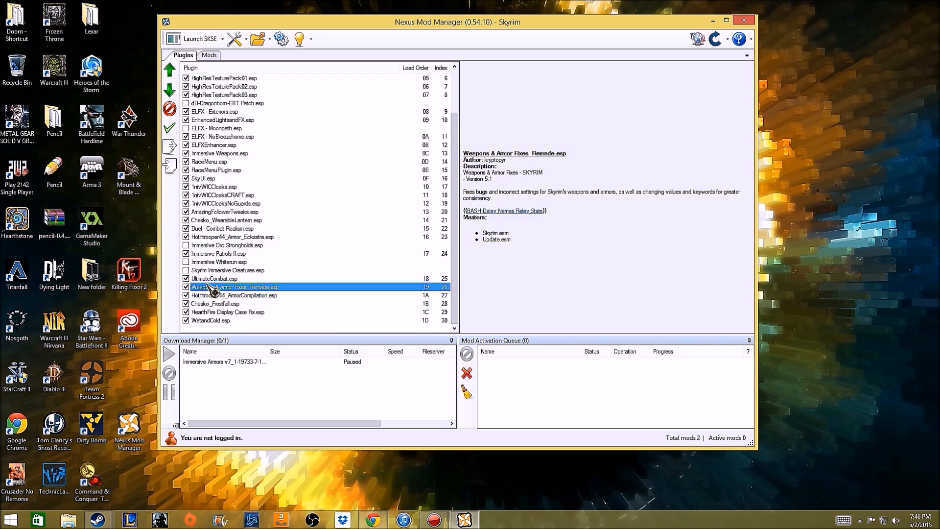
{"action": "left_click", "coordinate": [213, 295]}
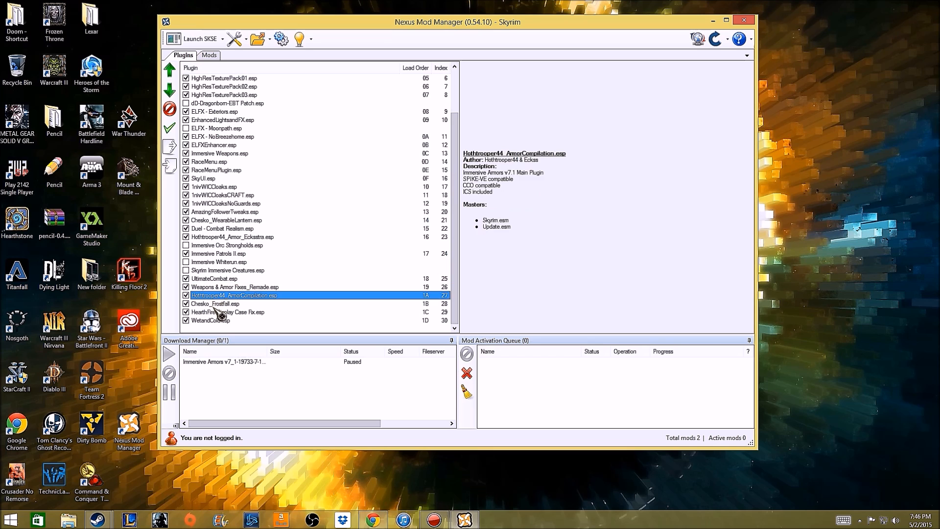
{"action": "left_click", "coordinate": [214, 304]}
{"action": "left_click", "coordinate": [216, 312]}
{"action": "left_click", "coordinate": [215, 320]}
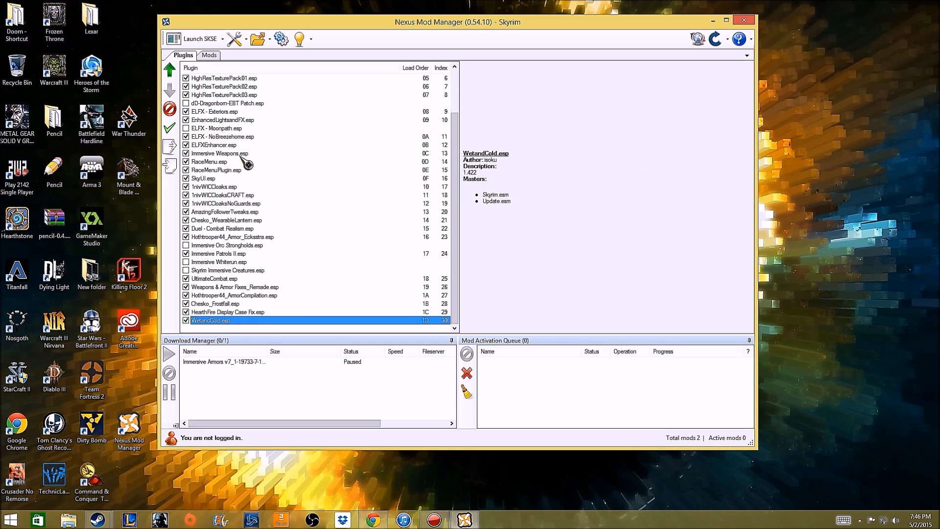
Launch Skyrim through SKSE and continue from the last saved game, dismissing the RaceMenu error.
{"action": "left_click", "coordinate": [199, 39]}
{"action": "left_click", "coordinate": [510, 278]}
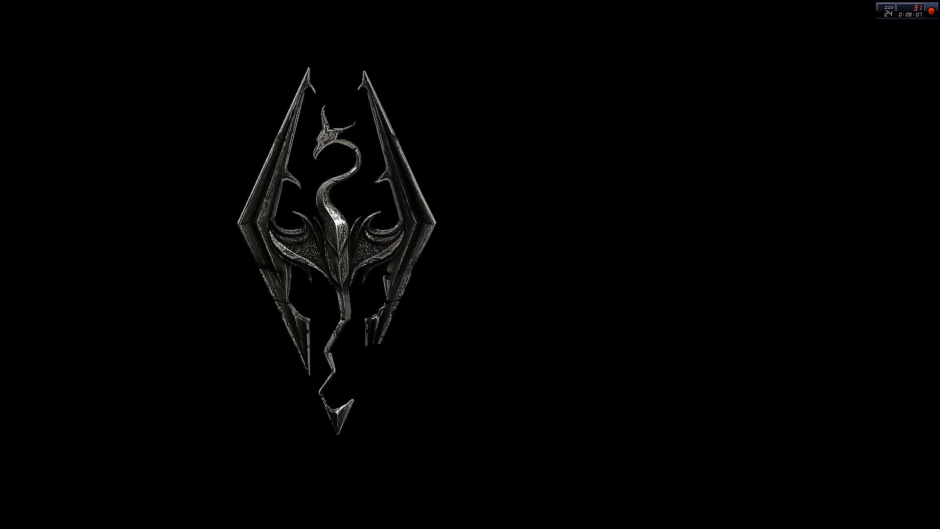
{"action": "key", "text": "Return"}
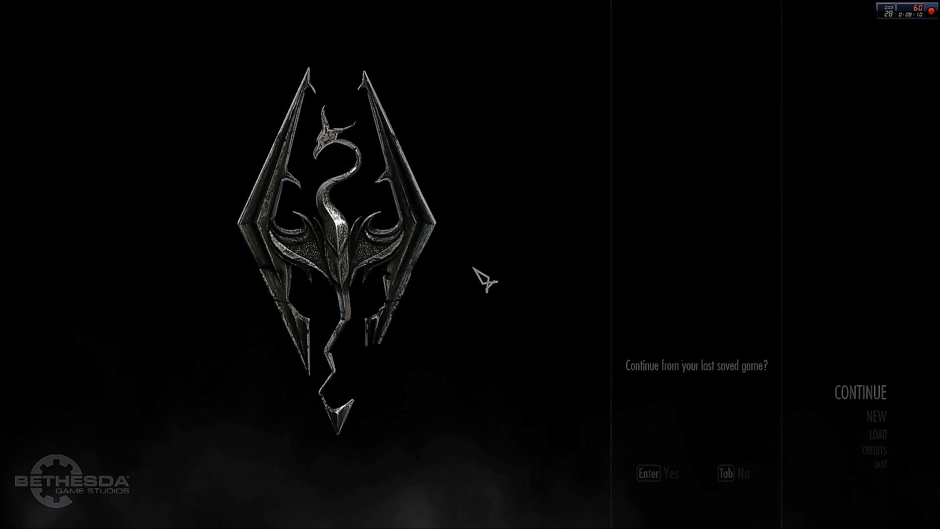
{"action": "key", "text": "Return"}
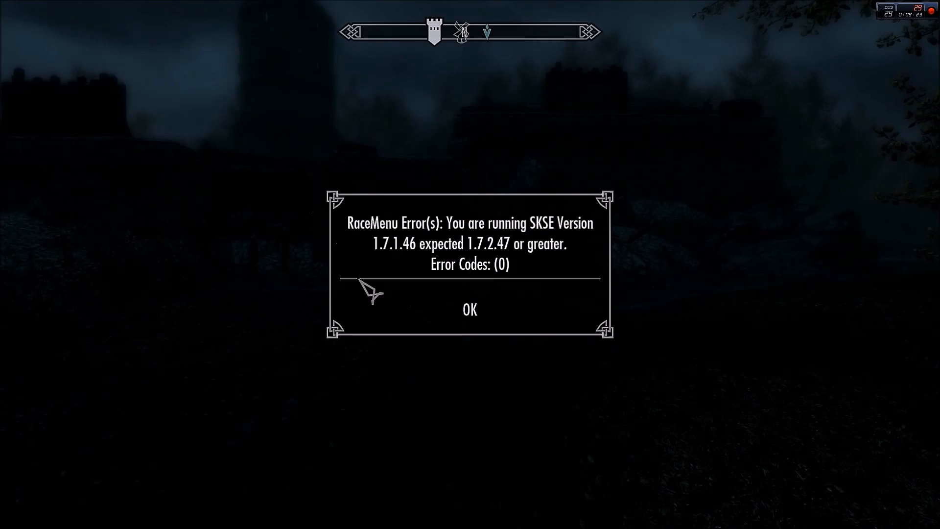
{"action": "left_click", "coordinate": [477, 309]}
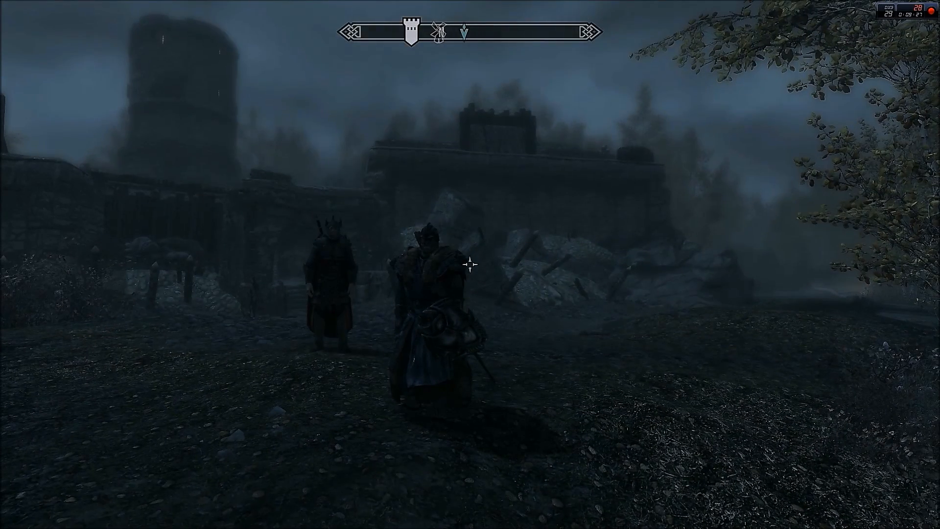
Open the in-game Mod Configuration menu, view the Enhanced Blood settings and back out.
{"action": "key", "text": "Escape"}
{"action": "left_click", "coordinate": [266, 325]}
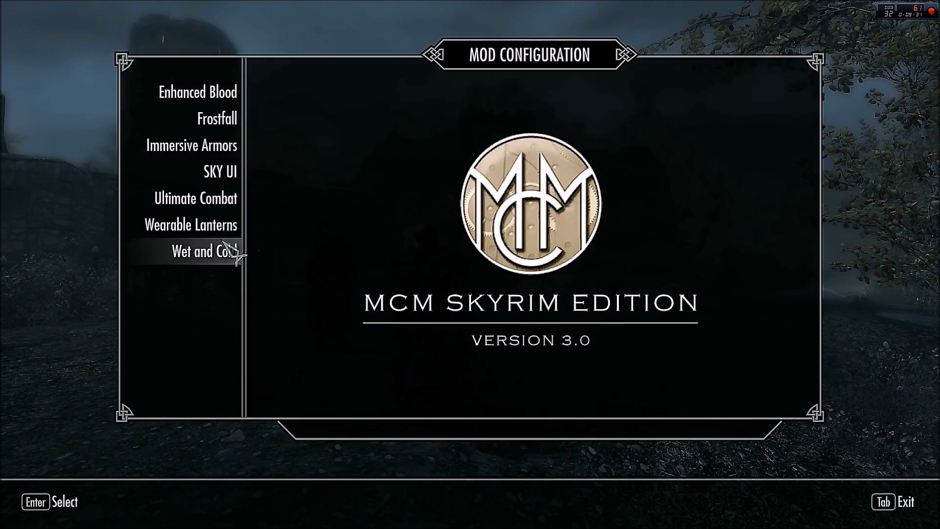
{"action": "left_click", "coordinate": [197, 92]}
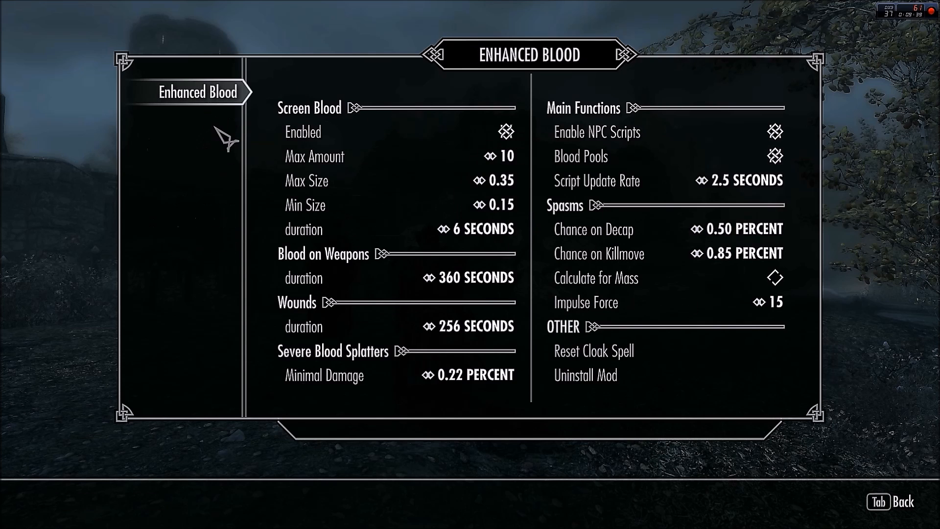
{"action": "key", "text": "Tab"}
{"action": "key", "text": "Tab"}
{"action": "key", "text": "Tab"}
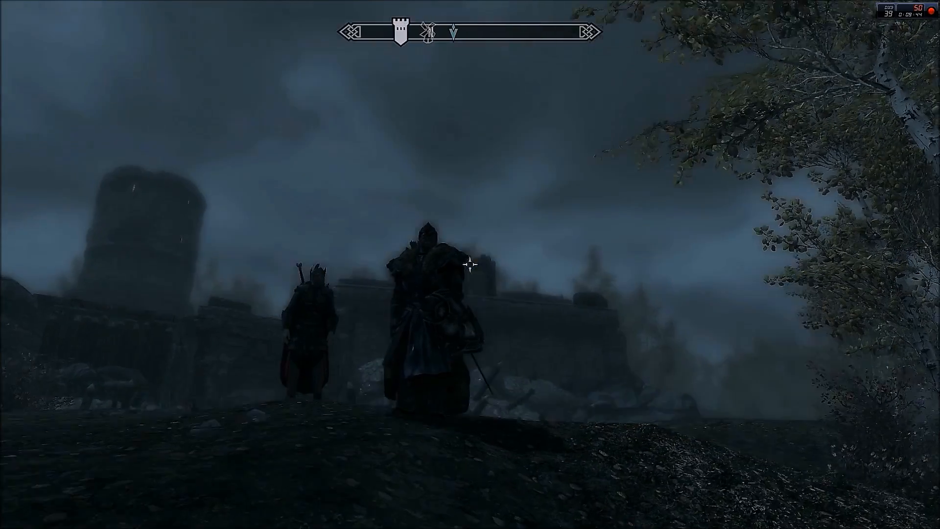
{"action": "key", "text": "Escape"}
{"action": "left_click", "coordinate": [281, 381]}
{"action": "left_click", "coordinate": [348, 272]}
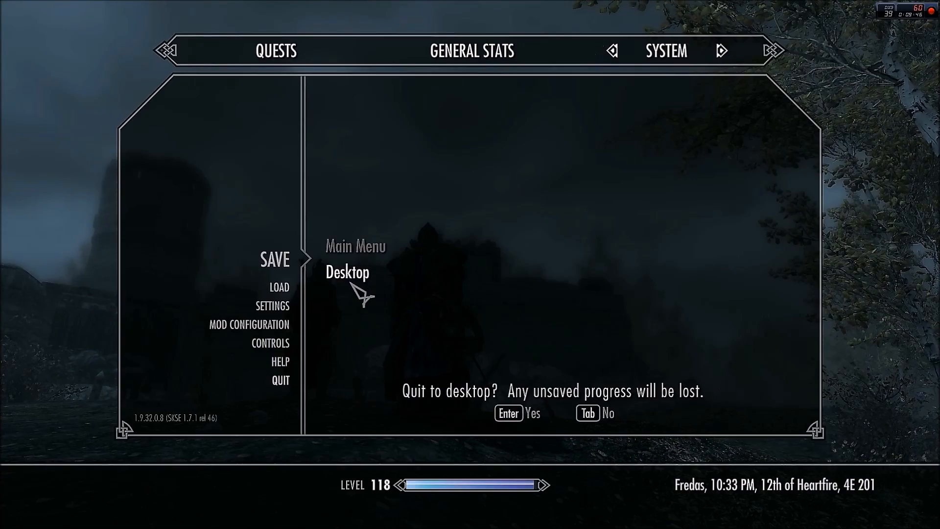
{"action": "key", "text": "Tab"}
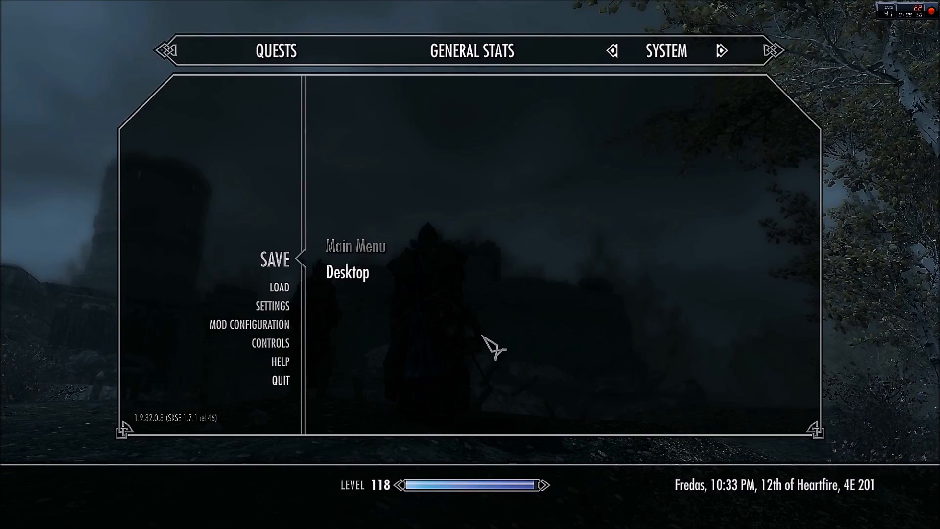
{"action": "key", "text": "Tab"}
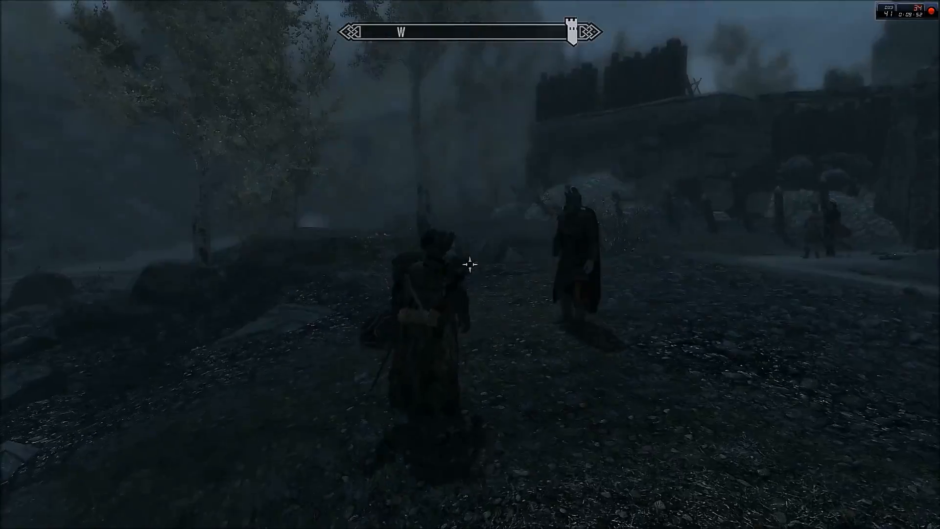